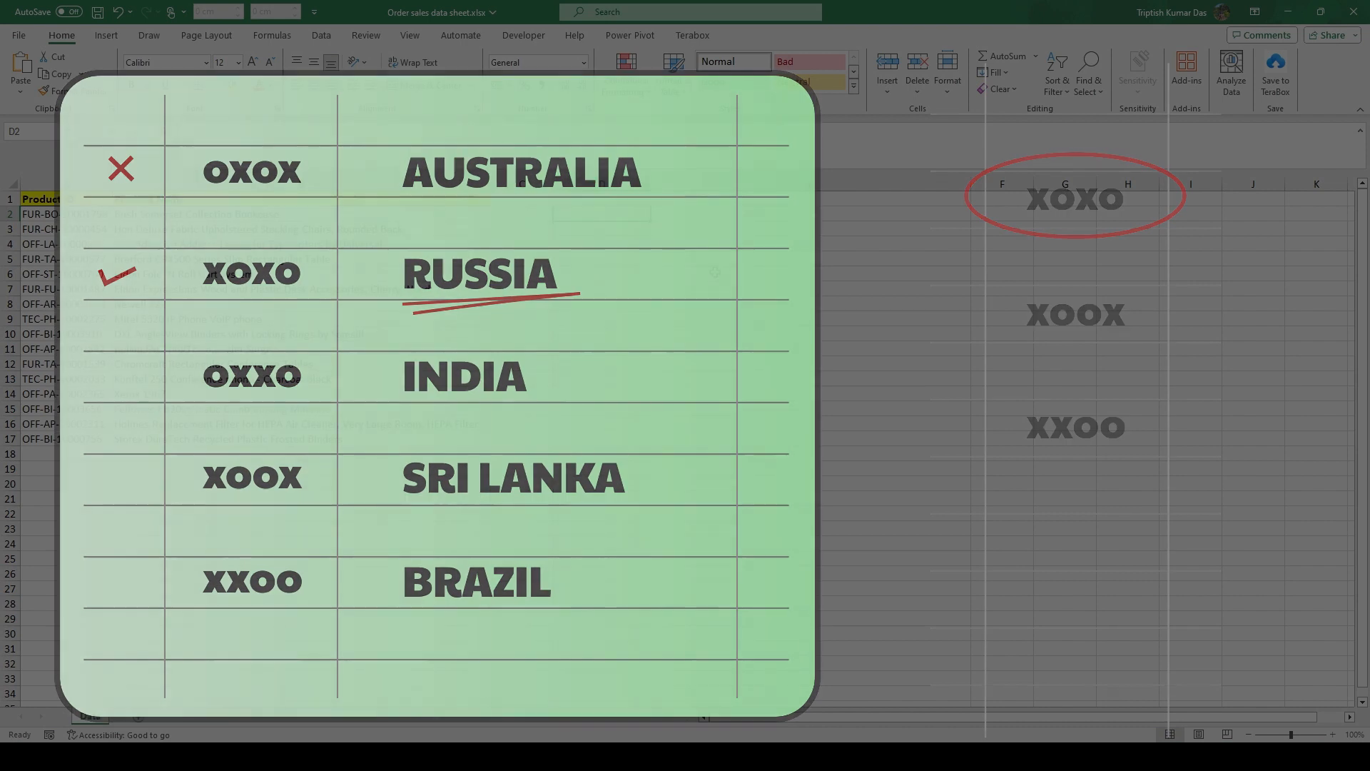
- Examine the entries in the Product ID column and the Product Name column of the data list
left_click_drag(70, 201, 62, 437)
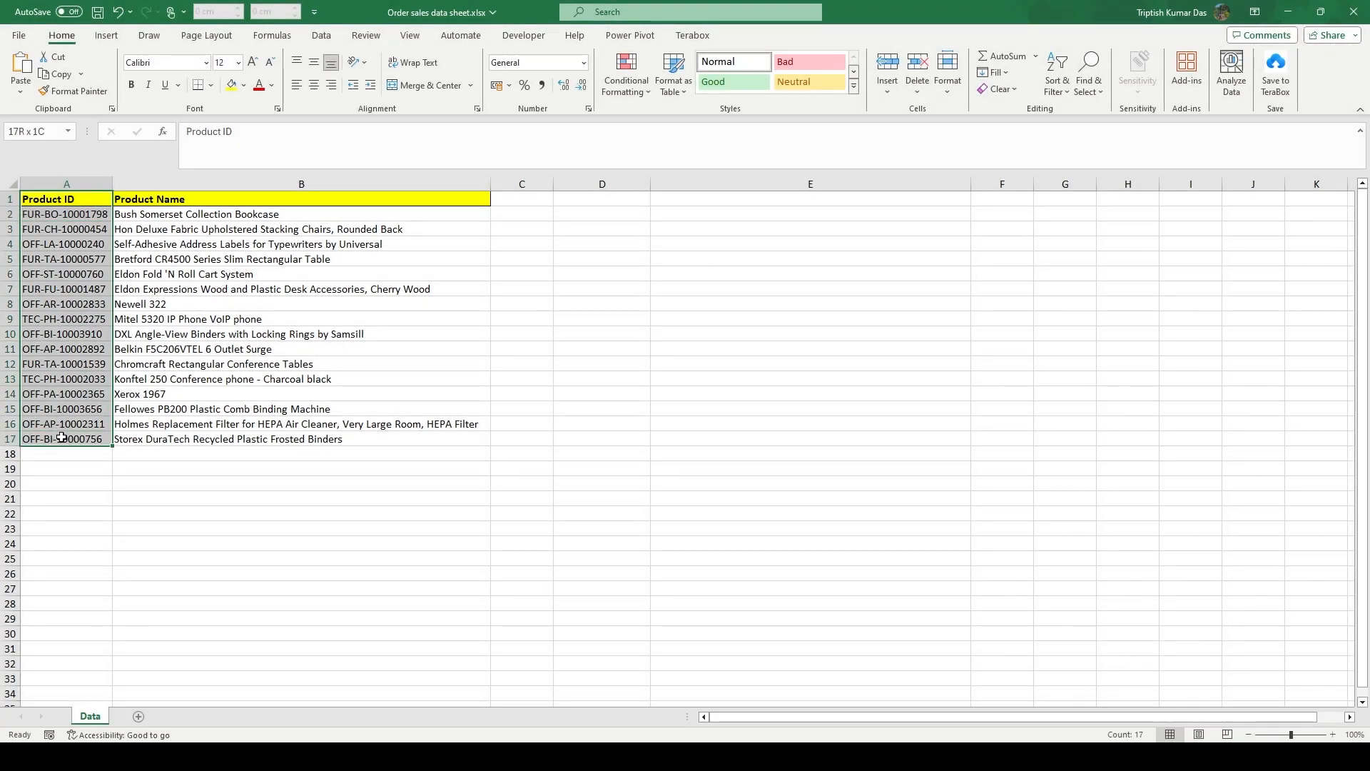
left_click(95, 216)
left_click(97, 232)
left_click(97, 246)
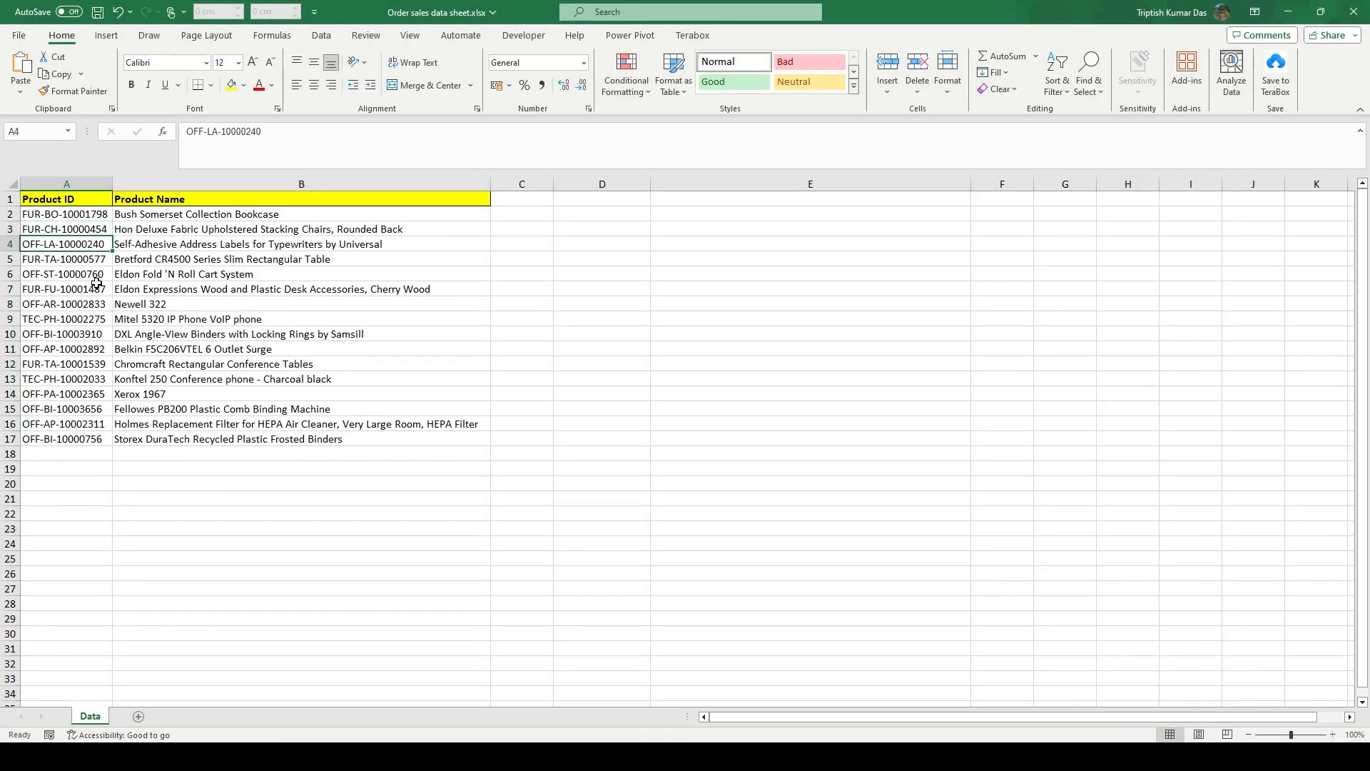
left_click(97, 288)
left_click(99, 303)
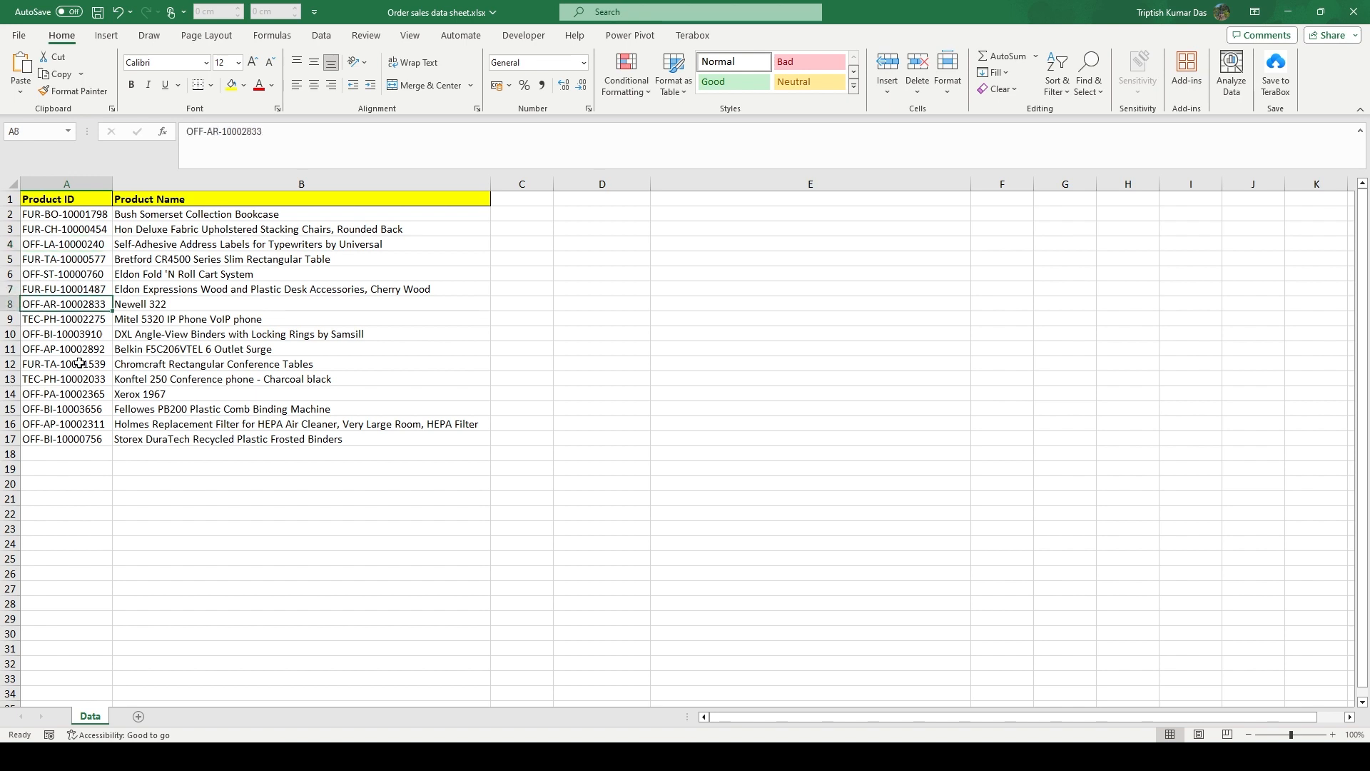
left_click(79, 364)
left_click(72, 422)
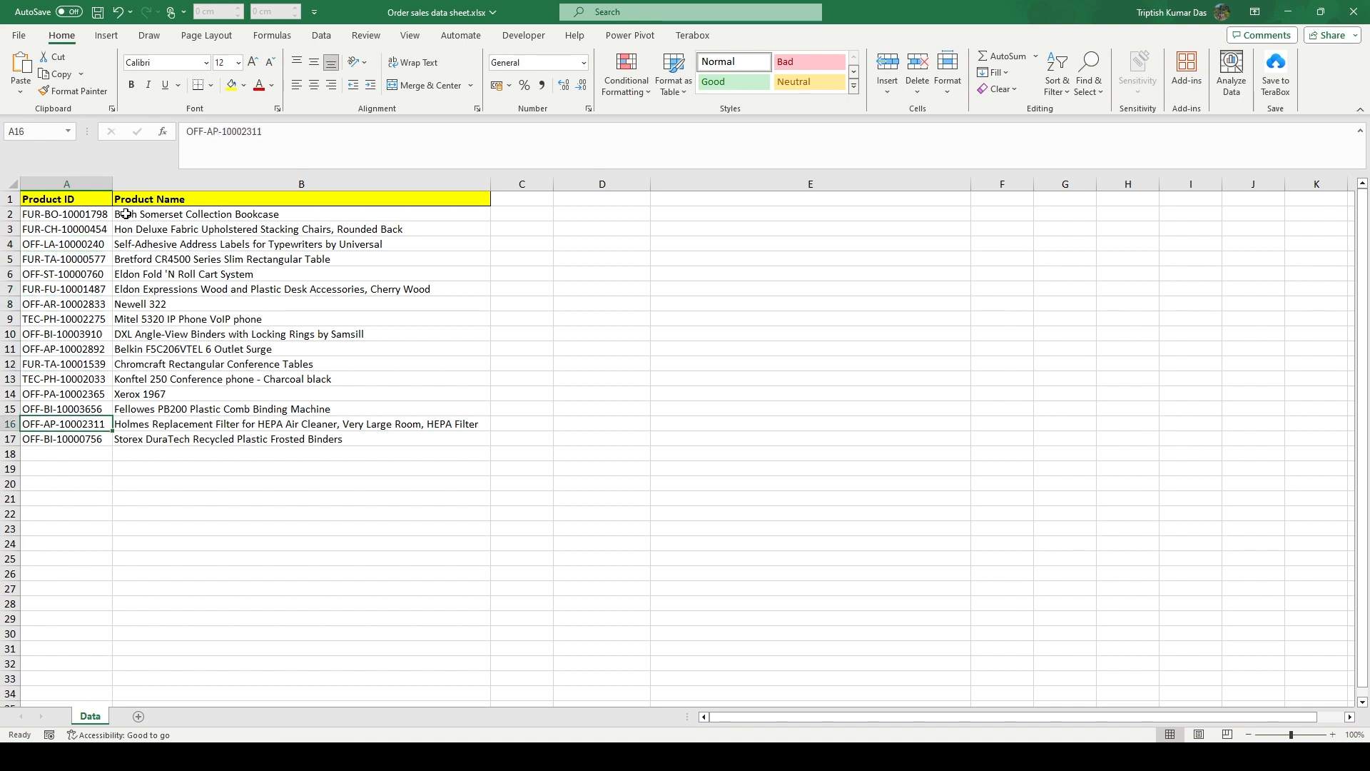
left_click_drag(148, 214, 159, 439)
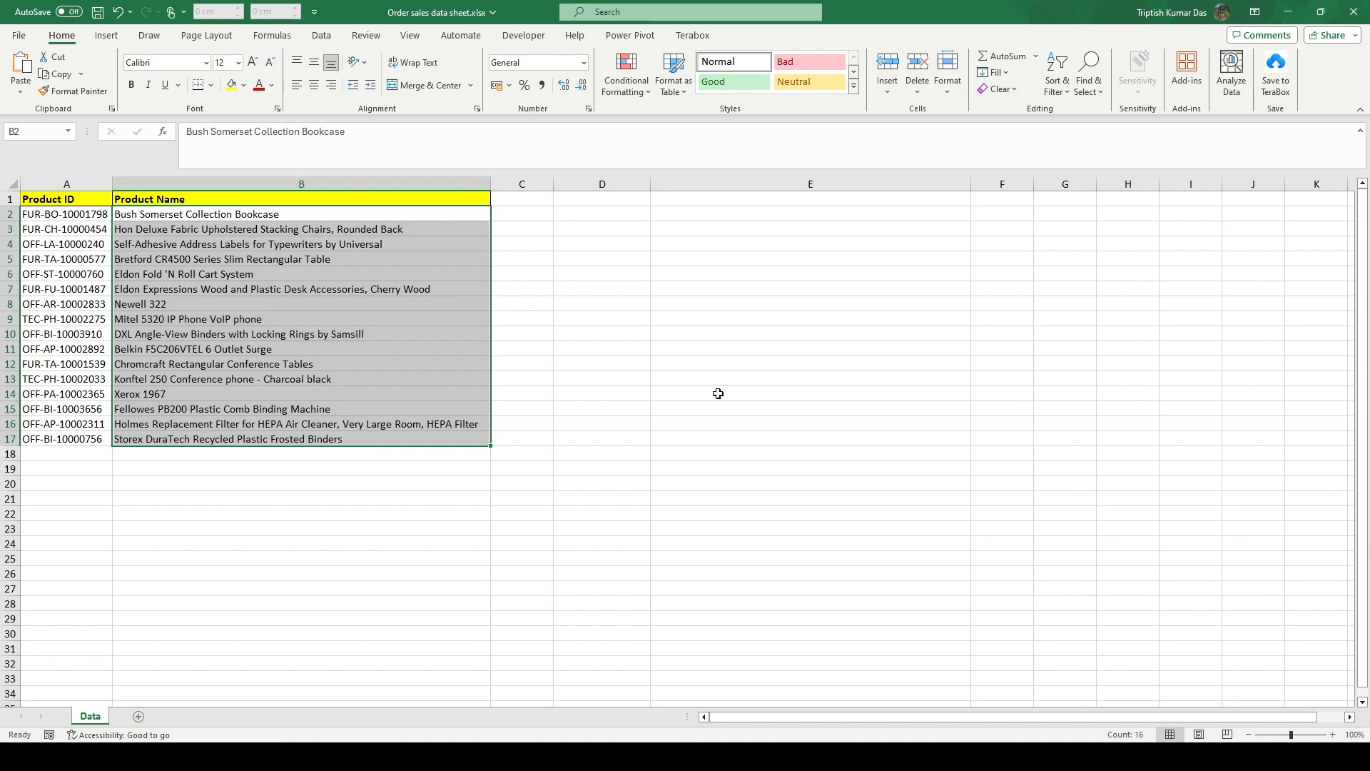
left_click(59, 229)
left_click(62, 289)
left_click(61, 379)
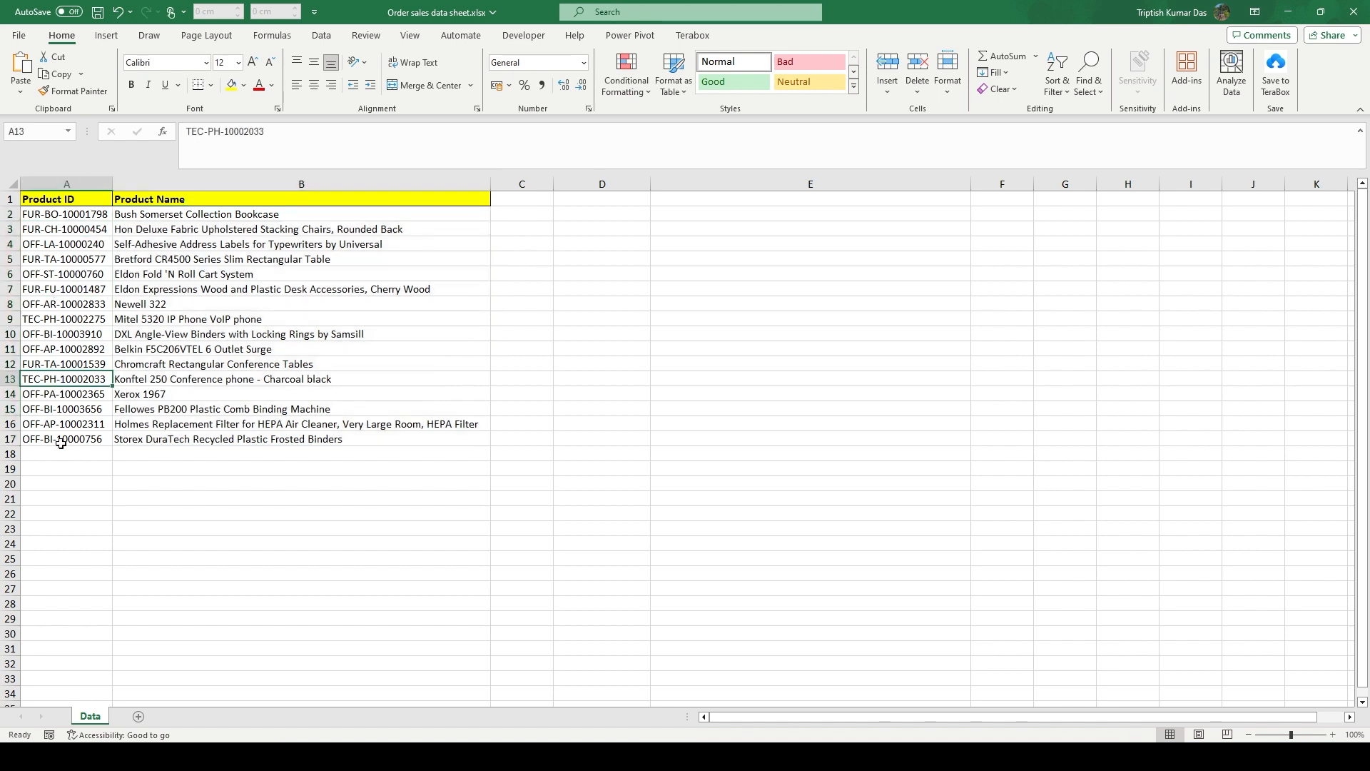
left_click(64, 424)
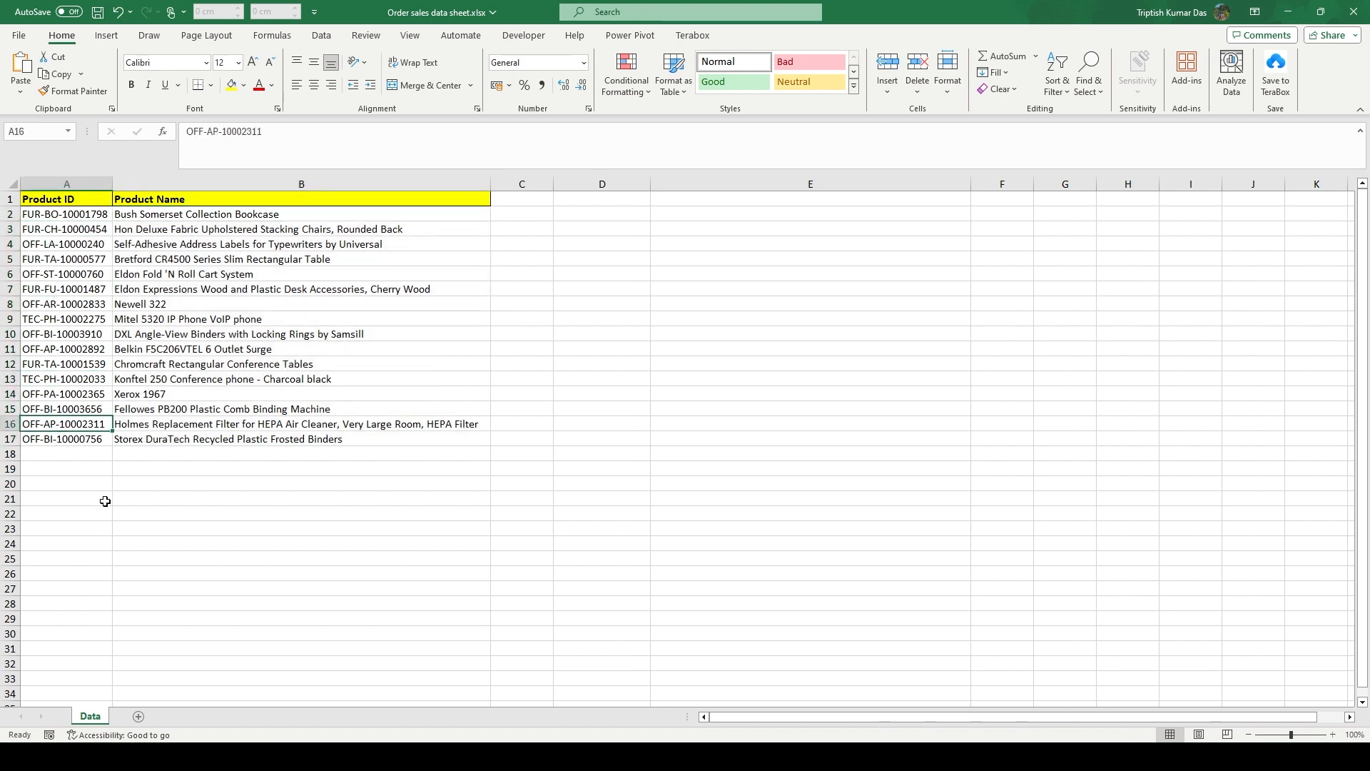
- Copy the product IDs OFF-LA-10000240 and OFF-AR-10002833 from column A into cells D2 and D3
left_click(60, 244)
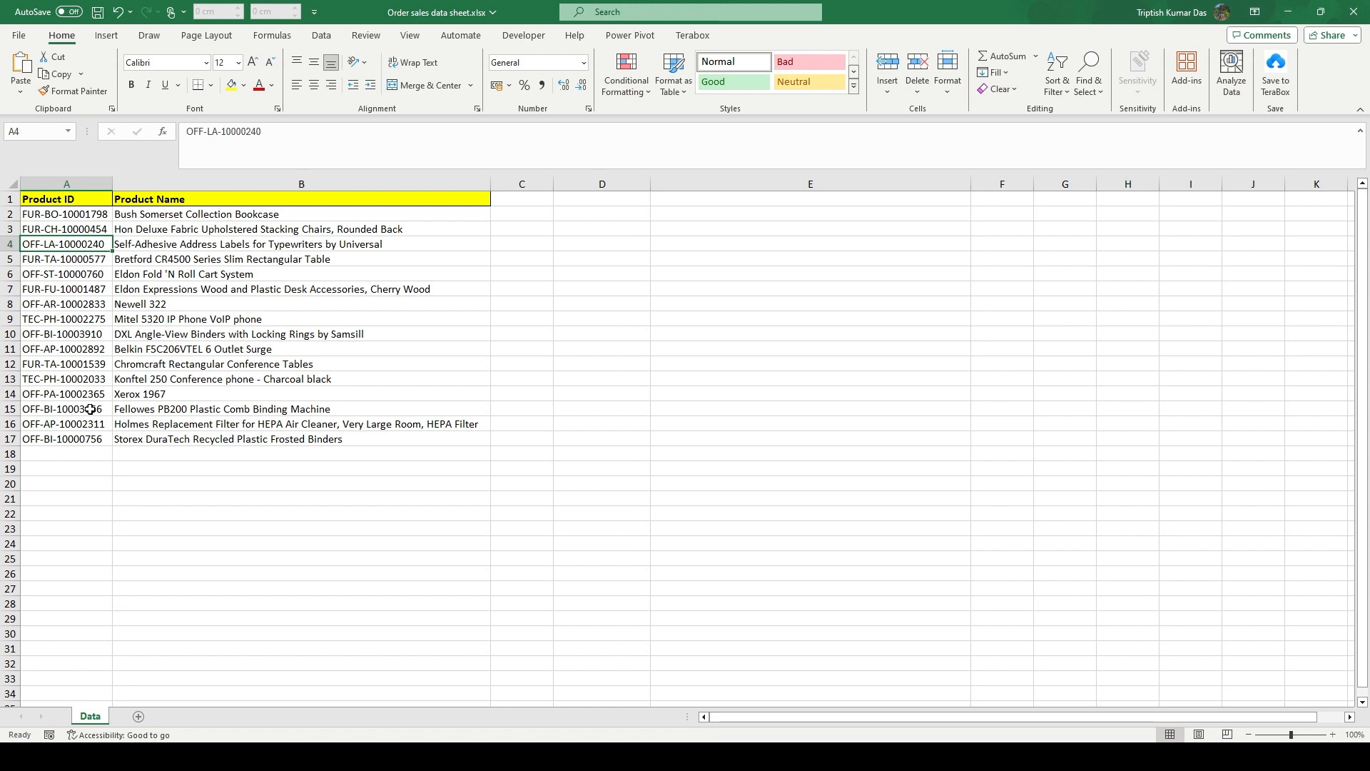
key("ctrl+c")
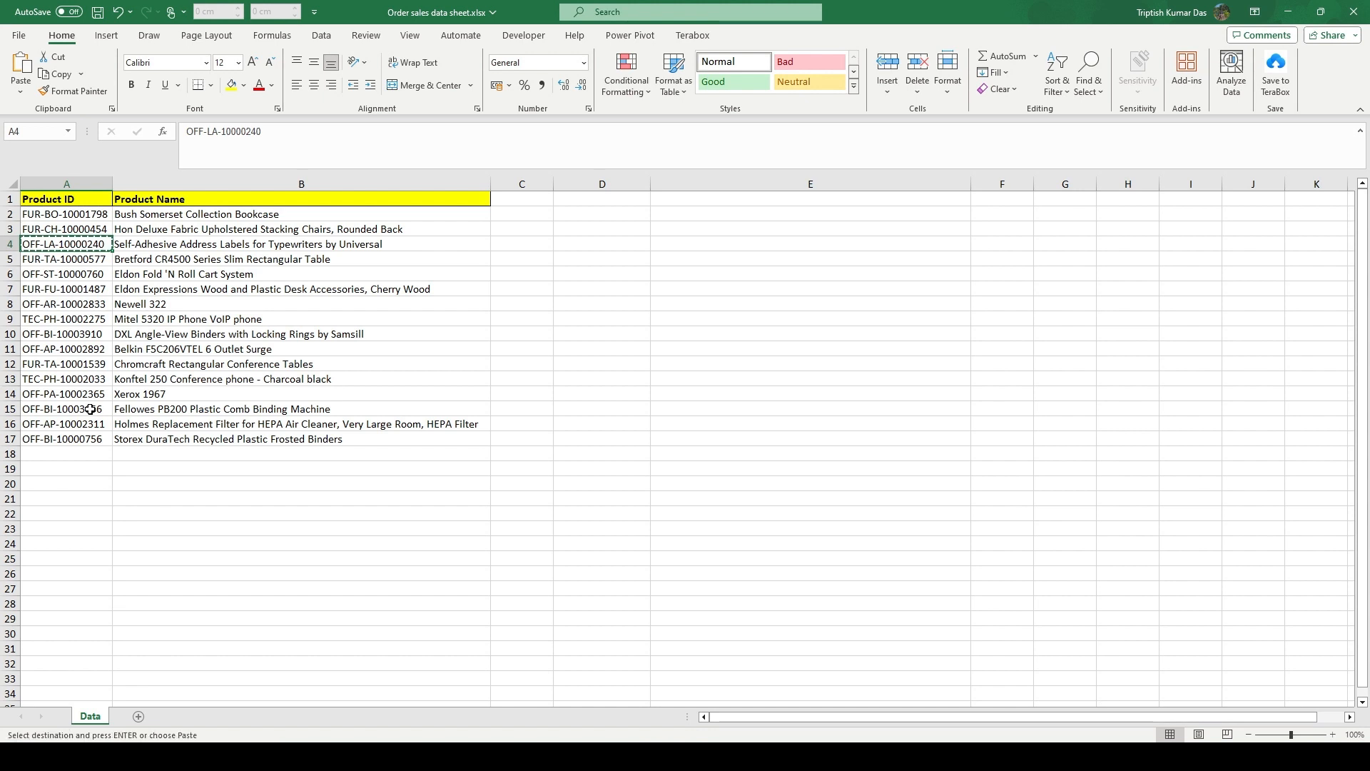
left_click(599, 214)
key("ctrl+v")
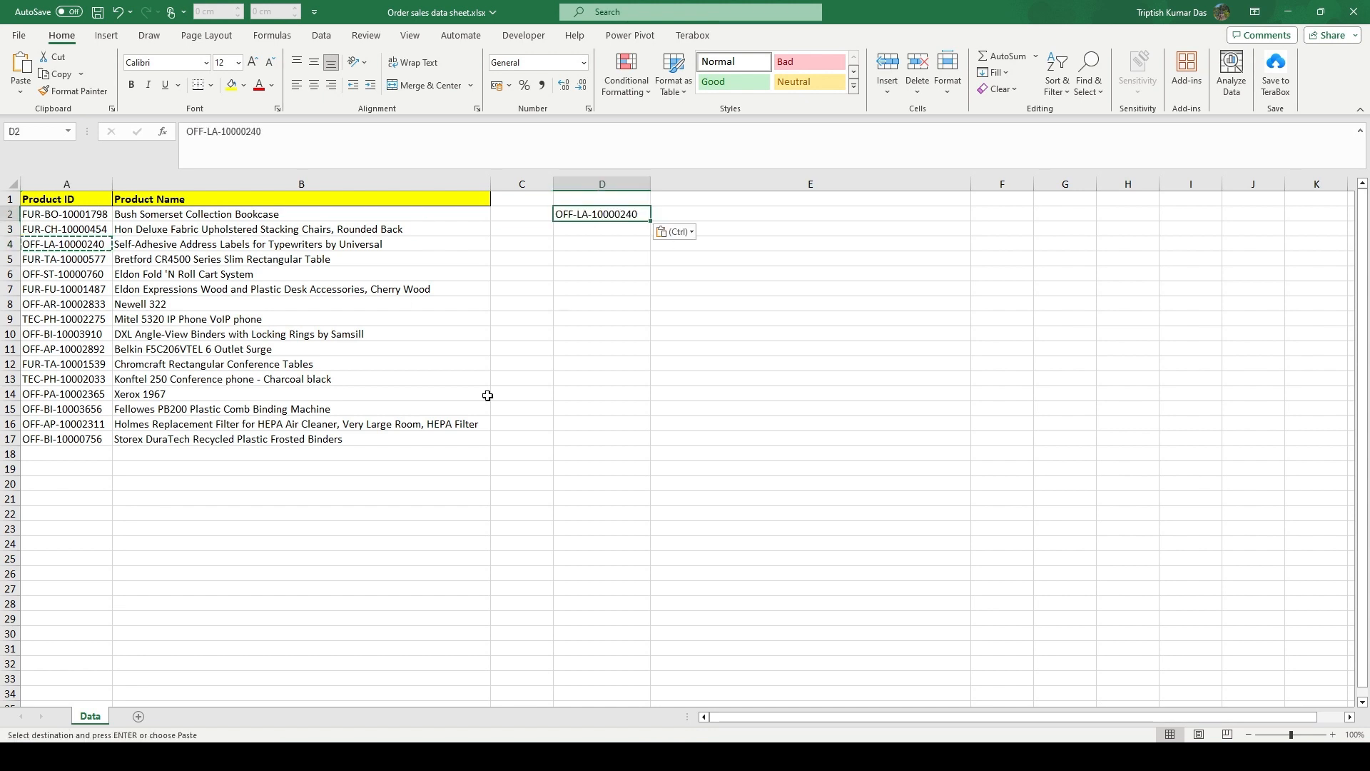
left_click(63, 301)
key("ctrl+c")
left_click(596, 228)
key("ctrl+v")
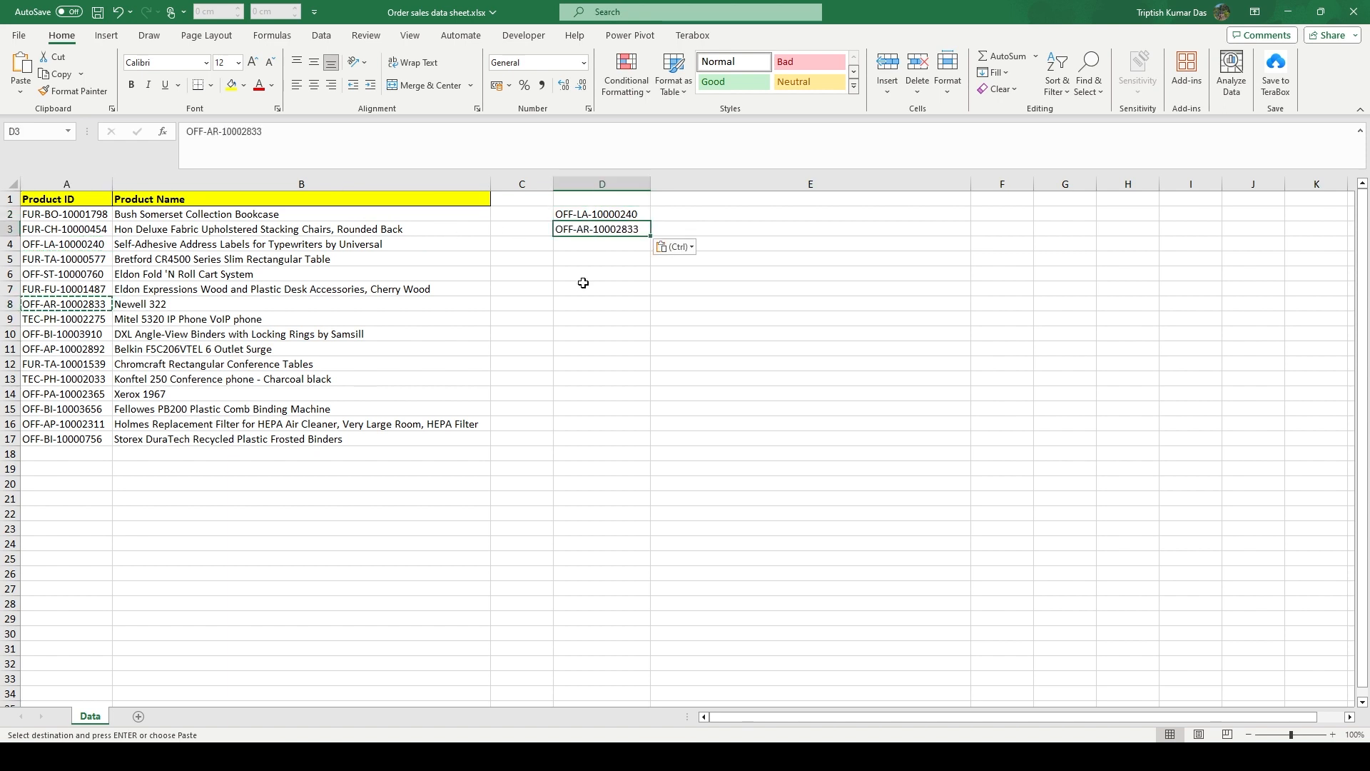
- Copy the product IDs OFF-AP-10002892 and OFF-PA-10002365 from column A into cells D4 and D5
left_click(64, 349)
key("ctrl+c")
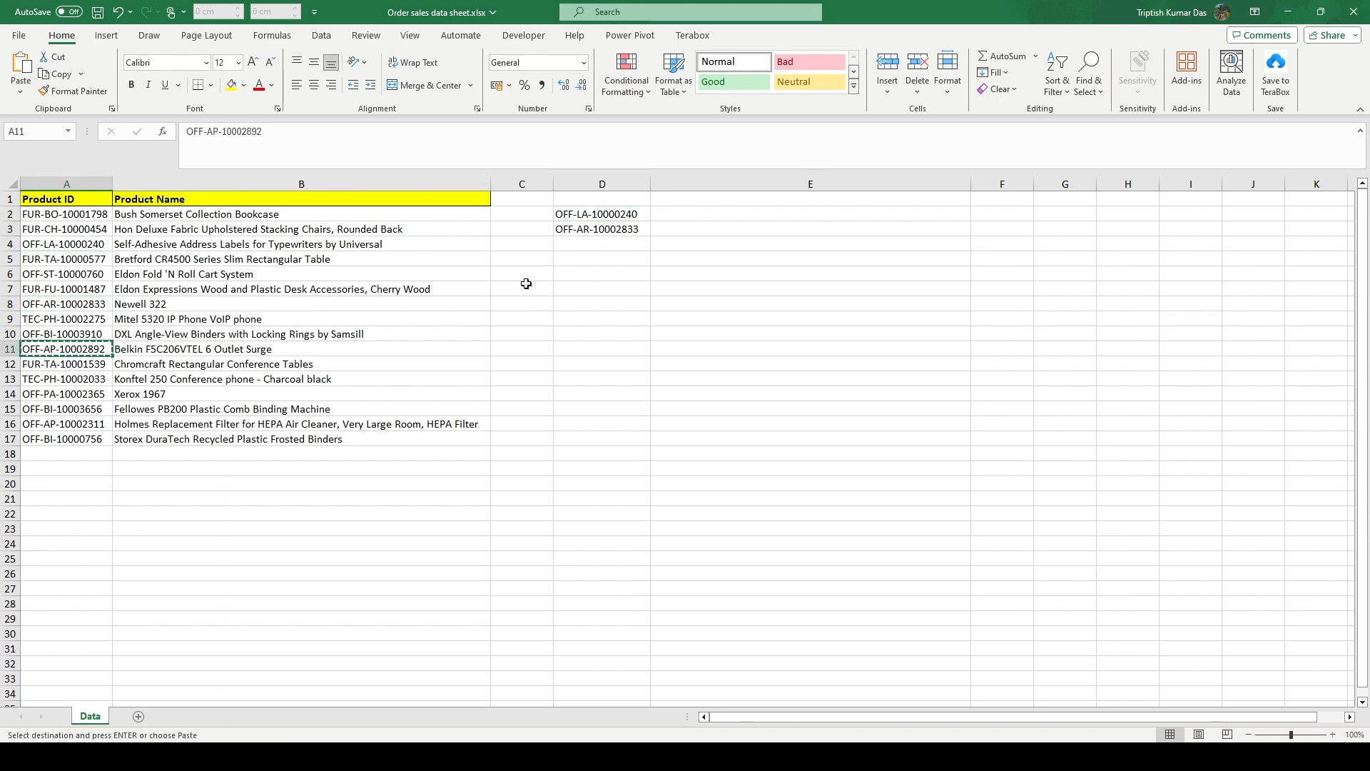
left_click(617, 244)
key("ctrl+v")
left_click(66, 394)
key("ctrl+c")
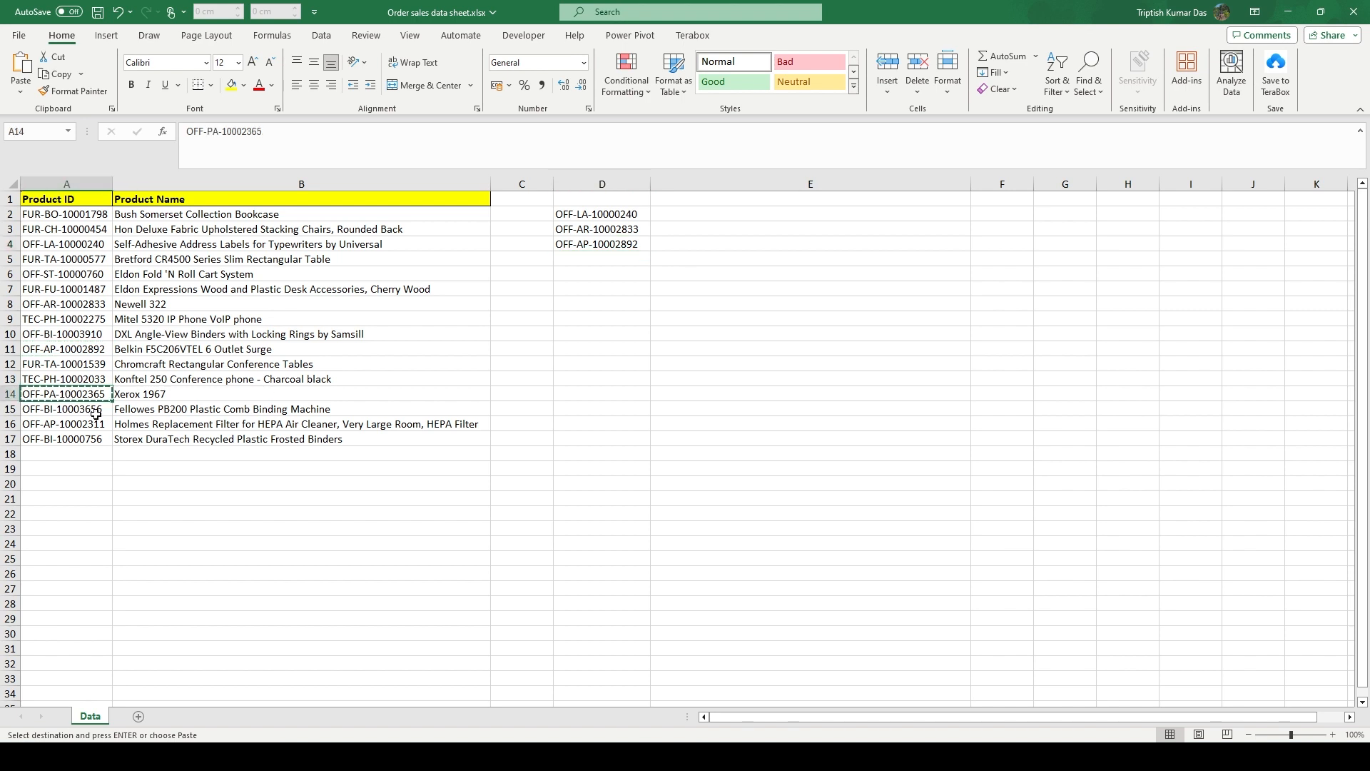
left_click(571, 258)
key("ctrl+v")
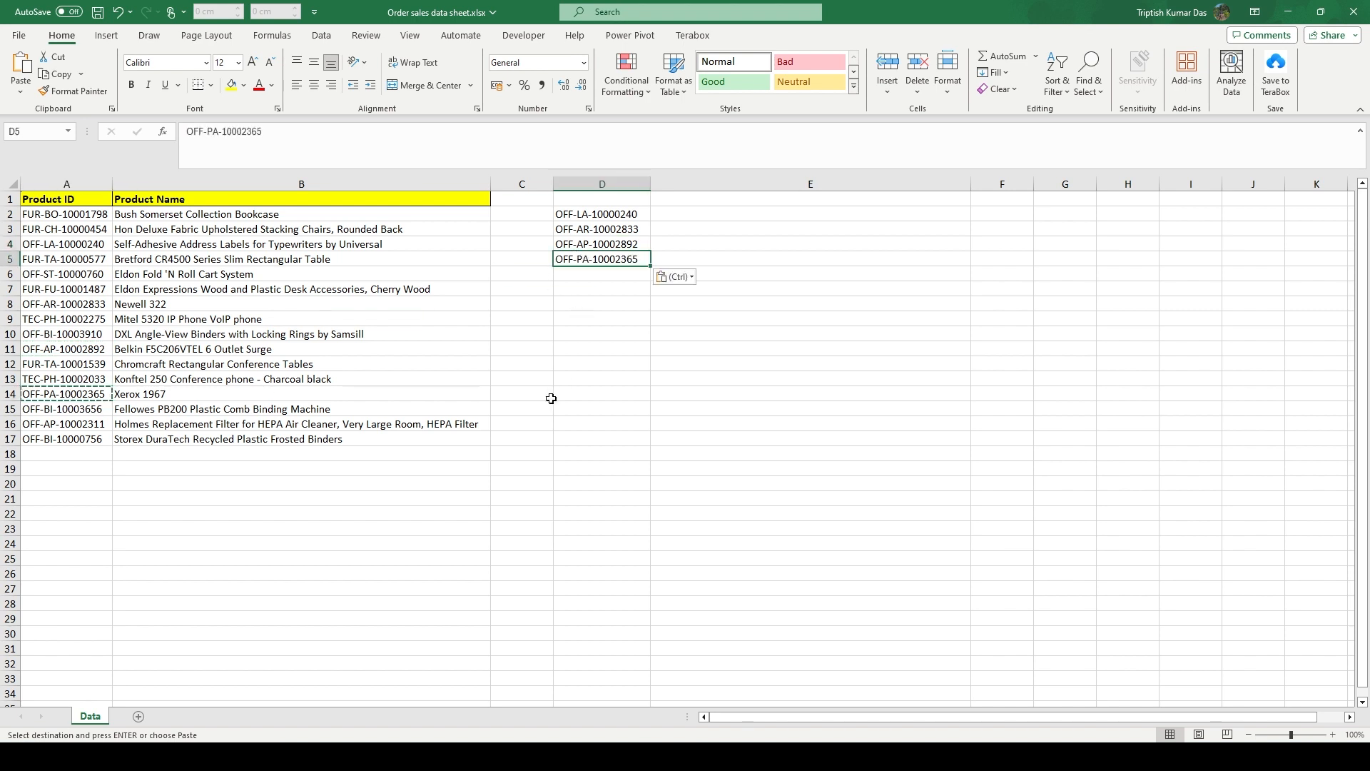
- Start a VLOOKUP formula in cell E2 with D2 as the lookup value
left_click(626, 215)
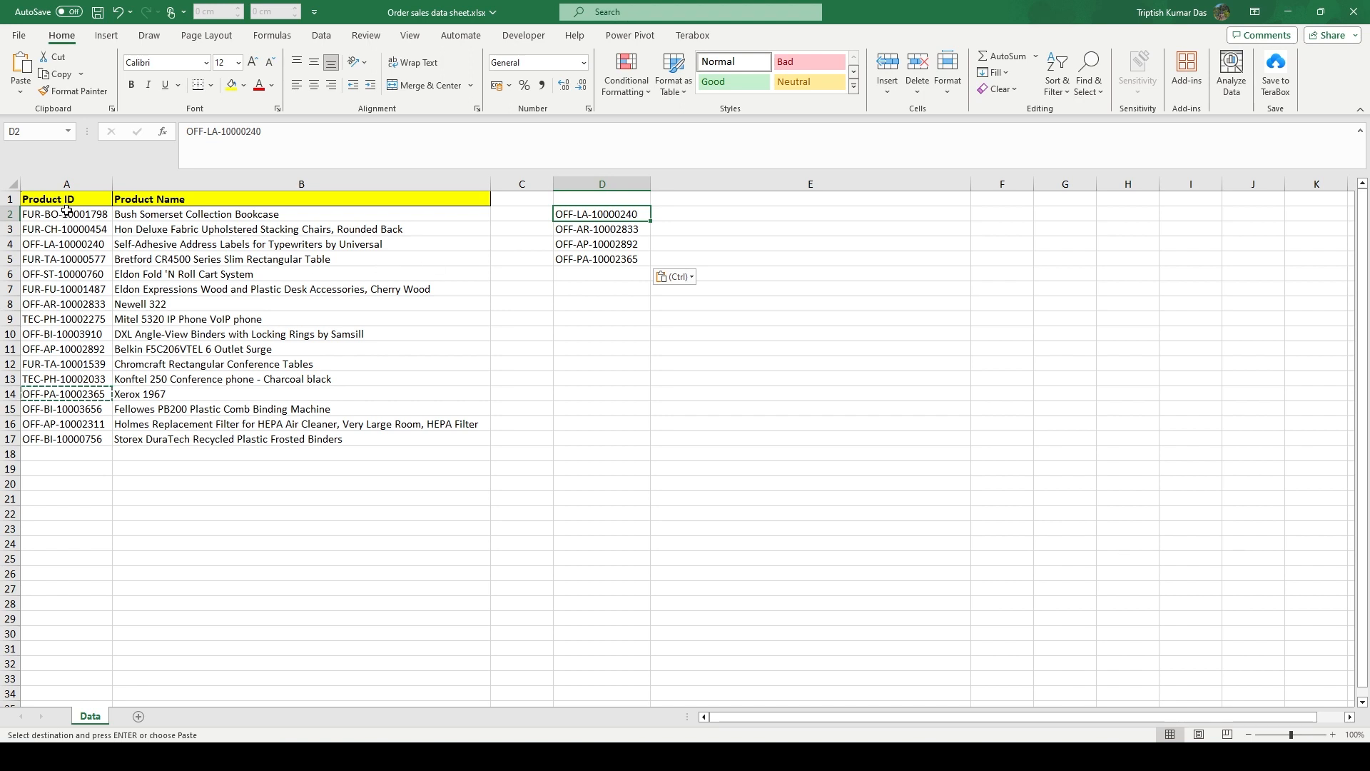
left_click_drag(66, 214, 69, 439)
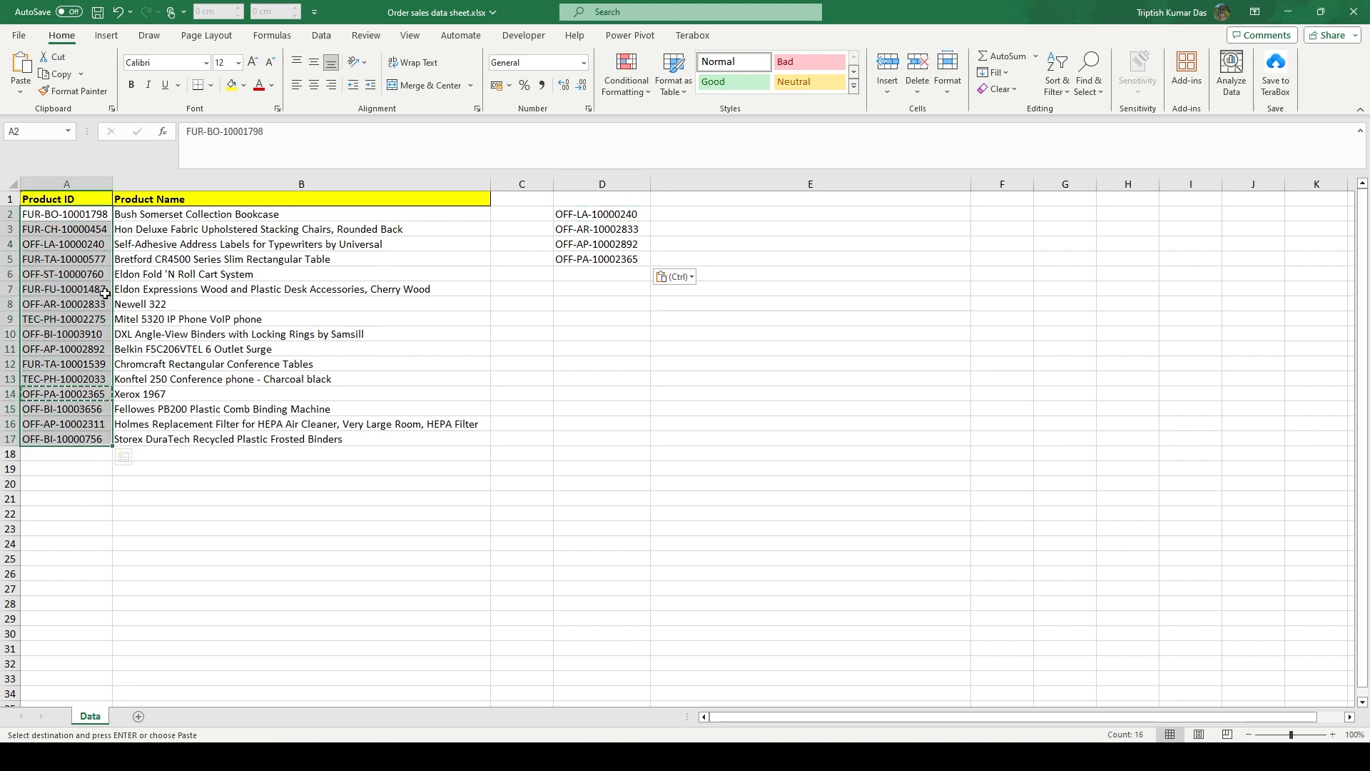
left_click(185, 243)
left_click(810, 214)
type("=vlook")
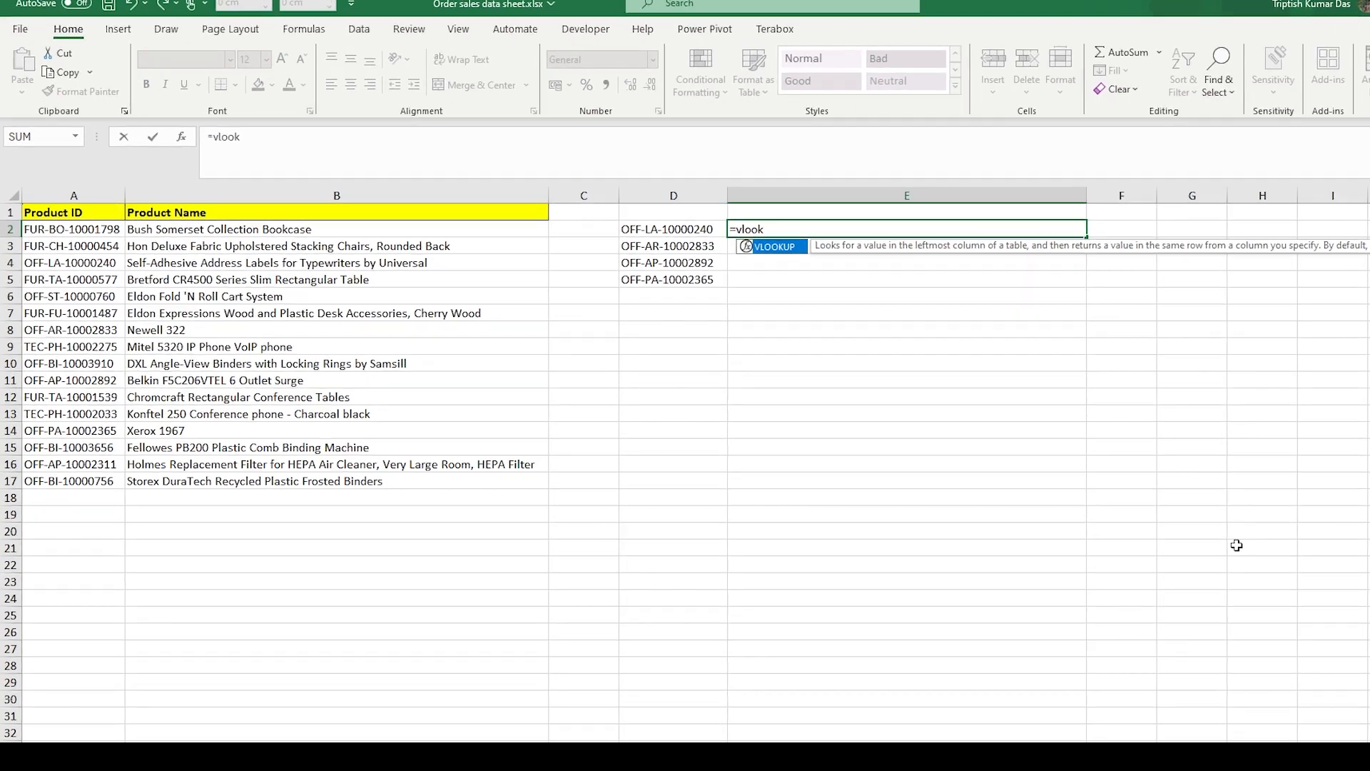
key("Tab")
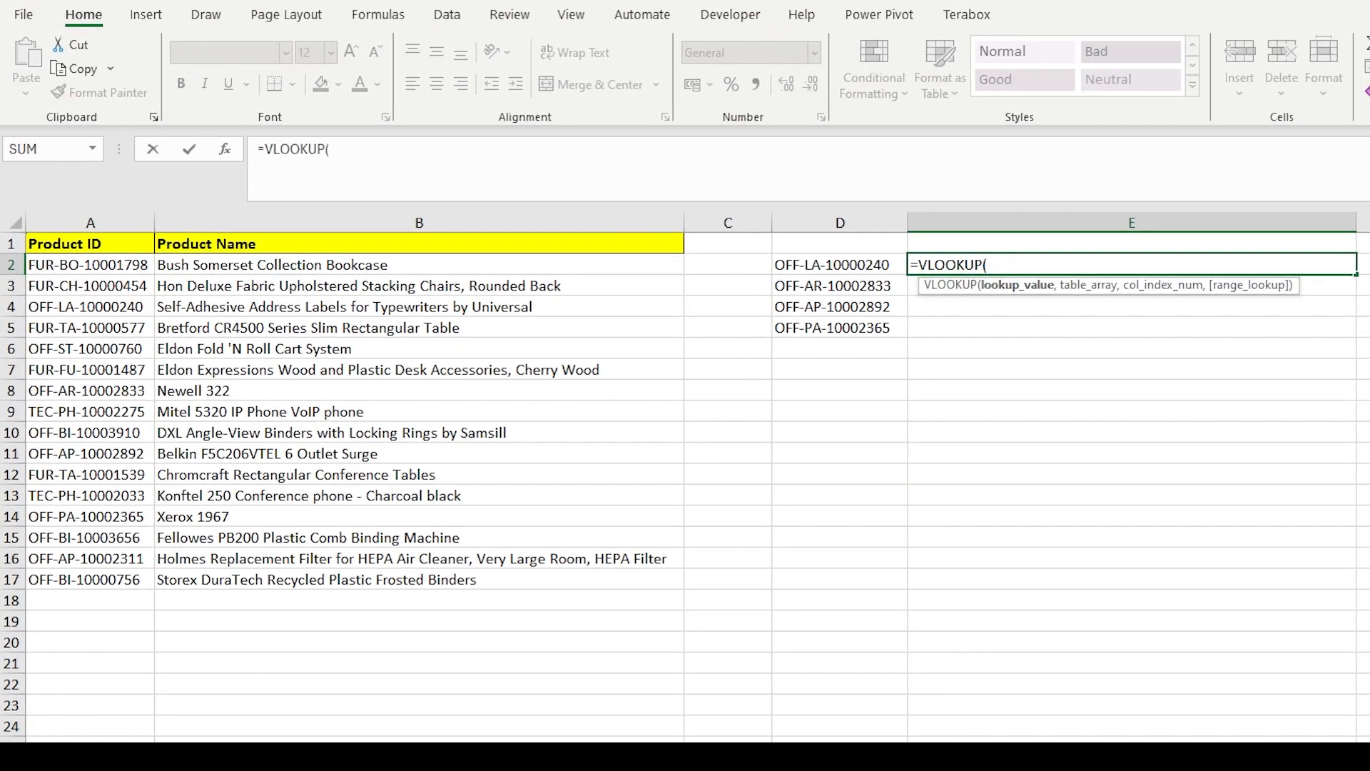
left_click(434, 148)
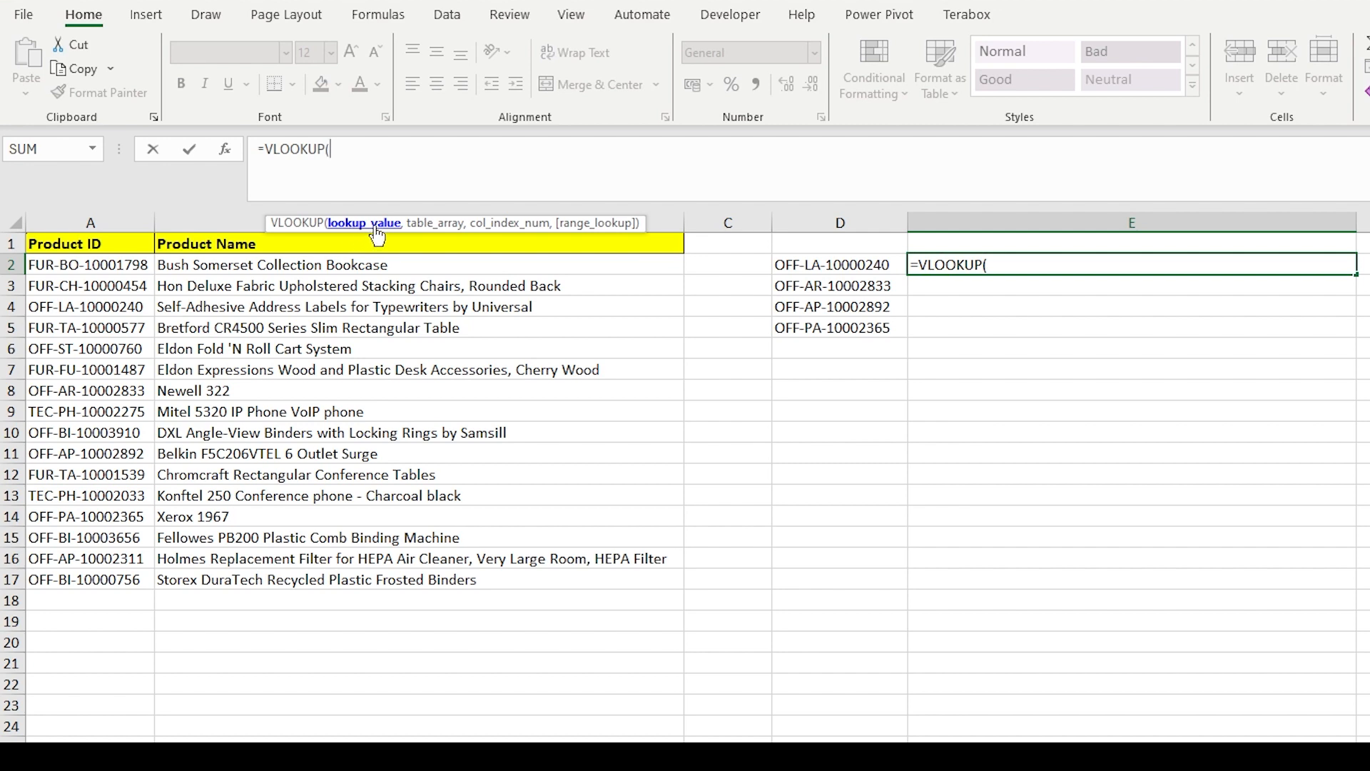
type("D2")
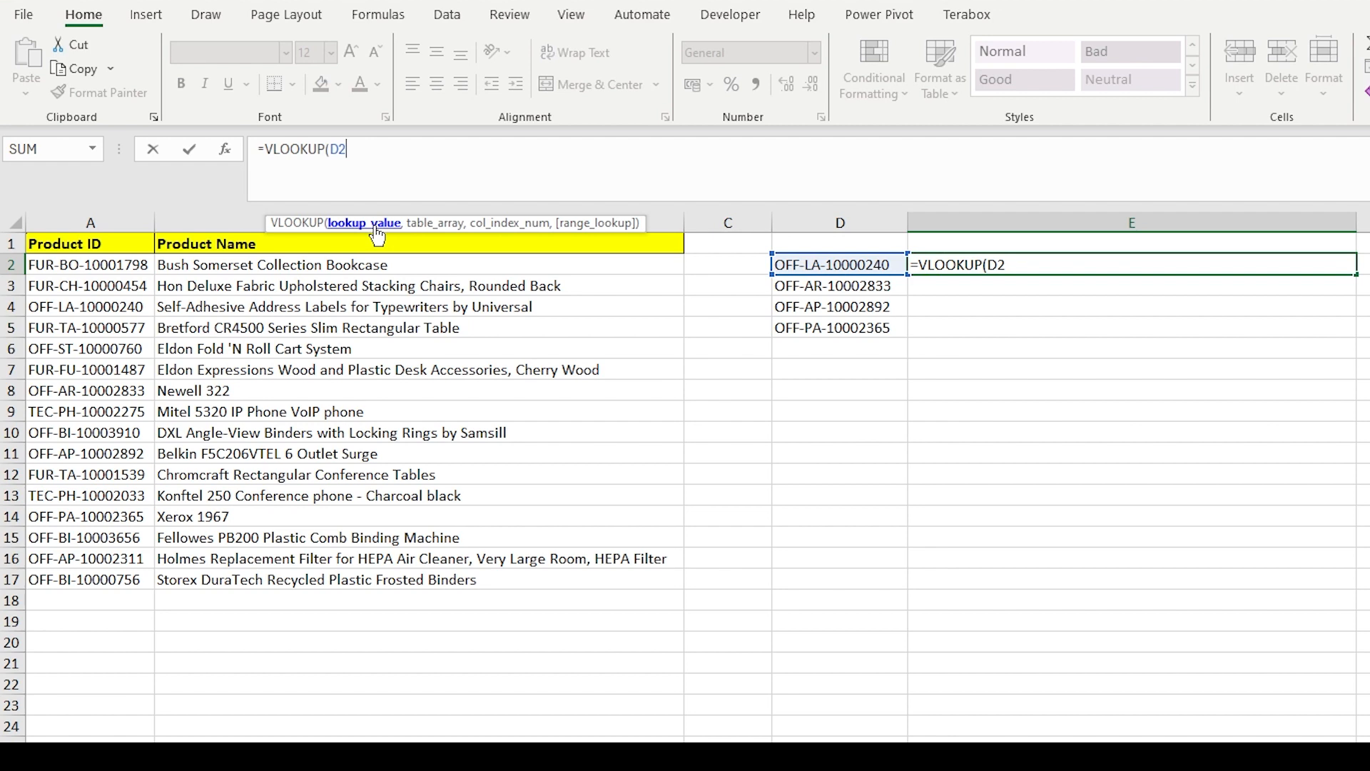
type(",")
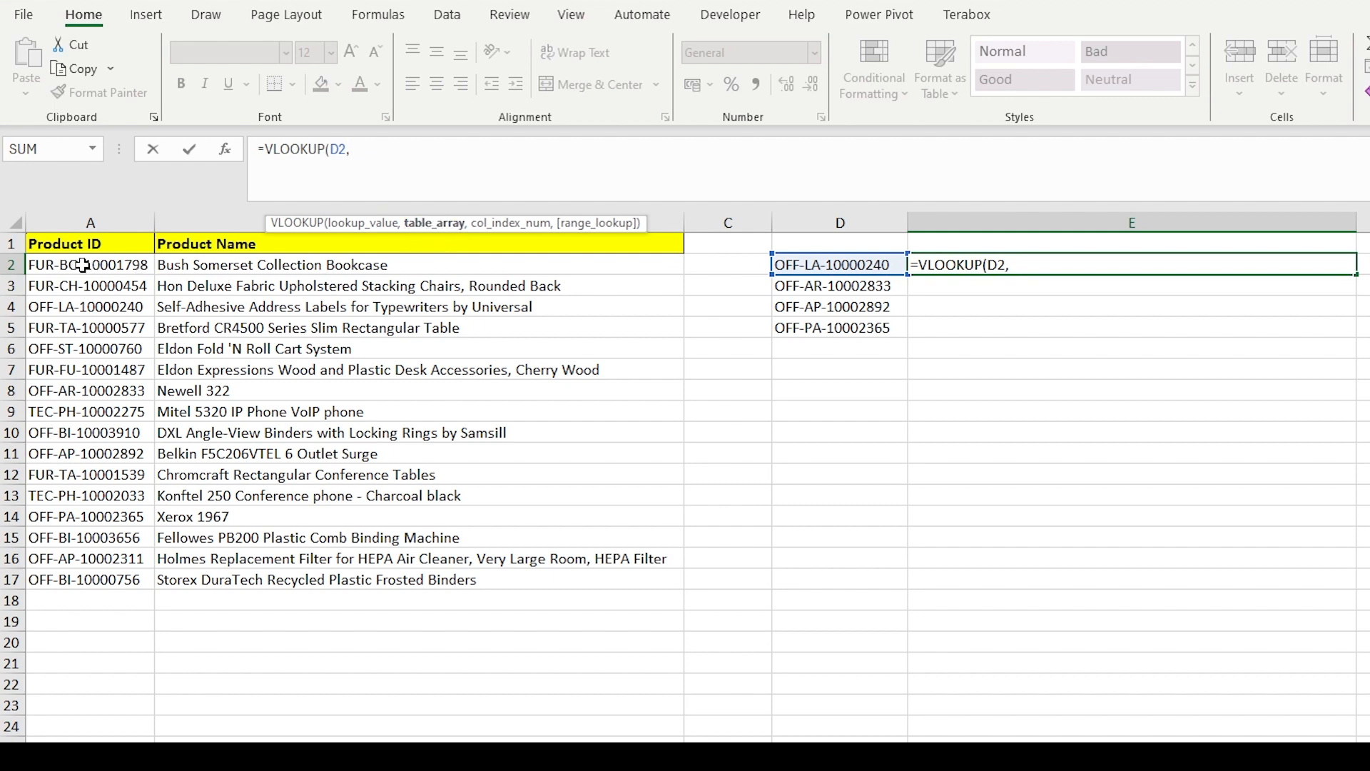
- Complete the VLOOKUP in E2 with table array A2:B17, column index 2 and FALSE for an exact match
left_click_drag(90, 267, 354, 582)
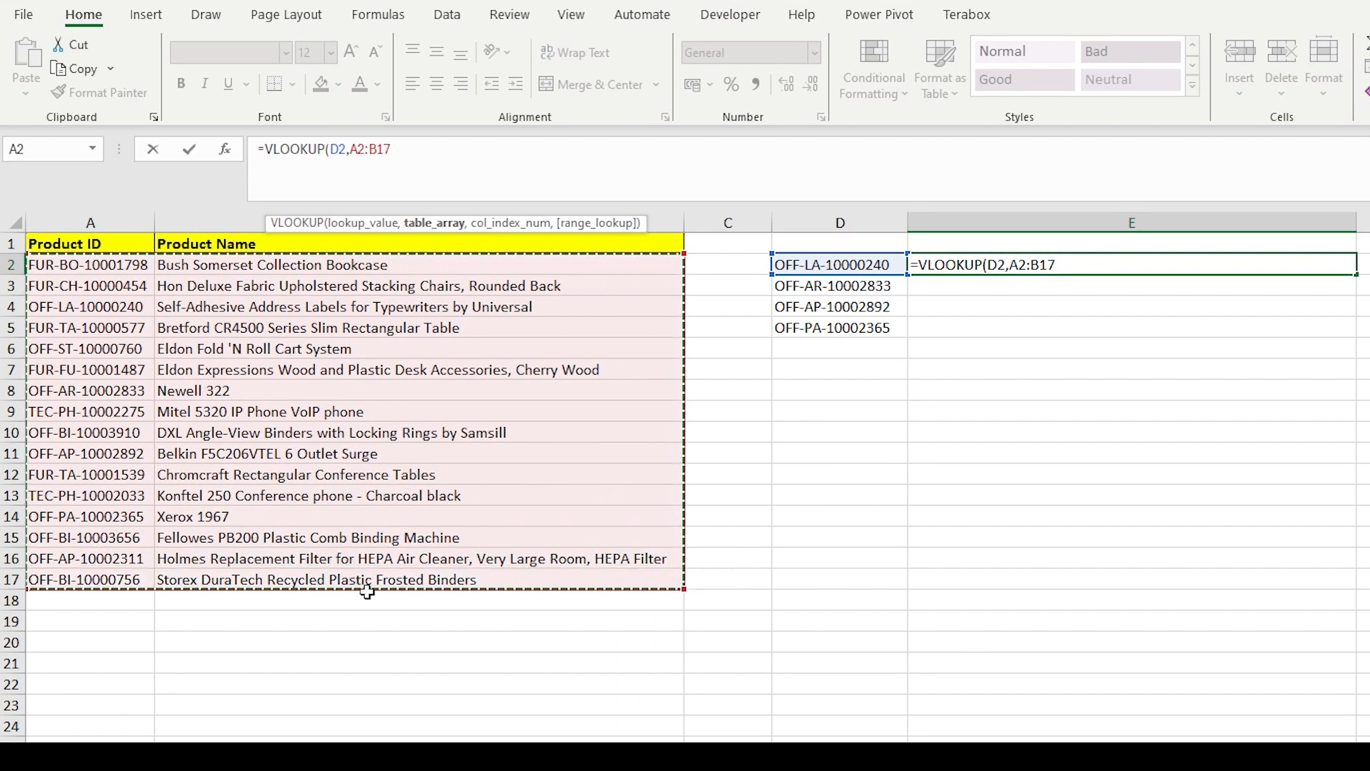
type(",")
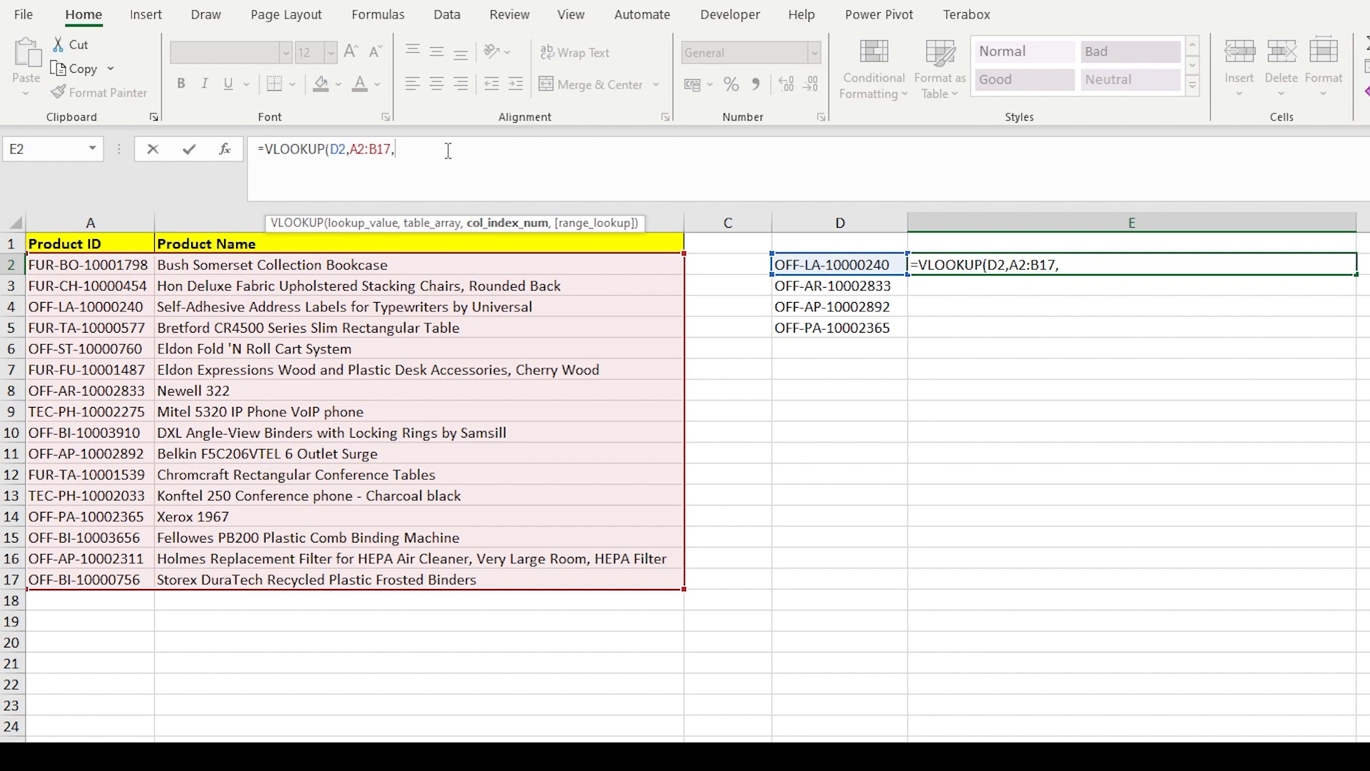
type("2,")
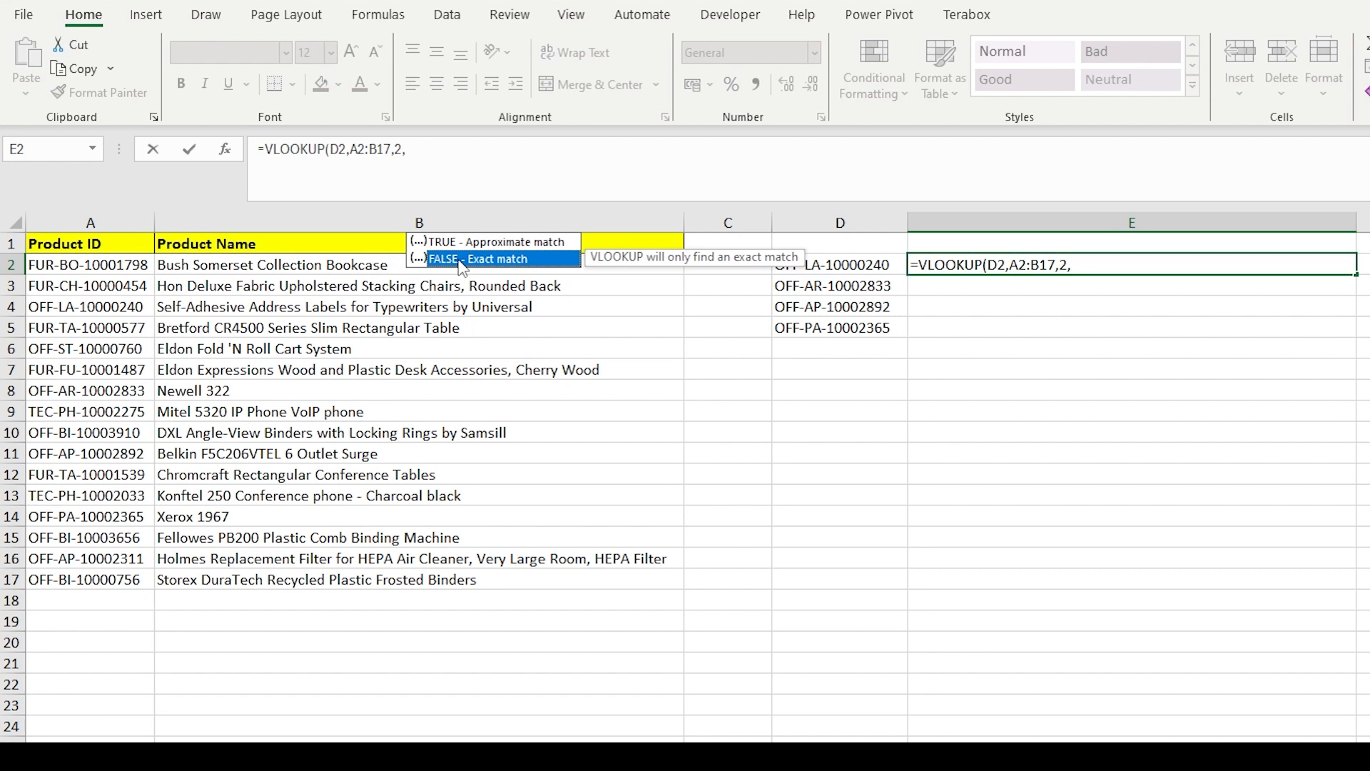
double_click(459, 262)
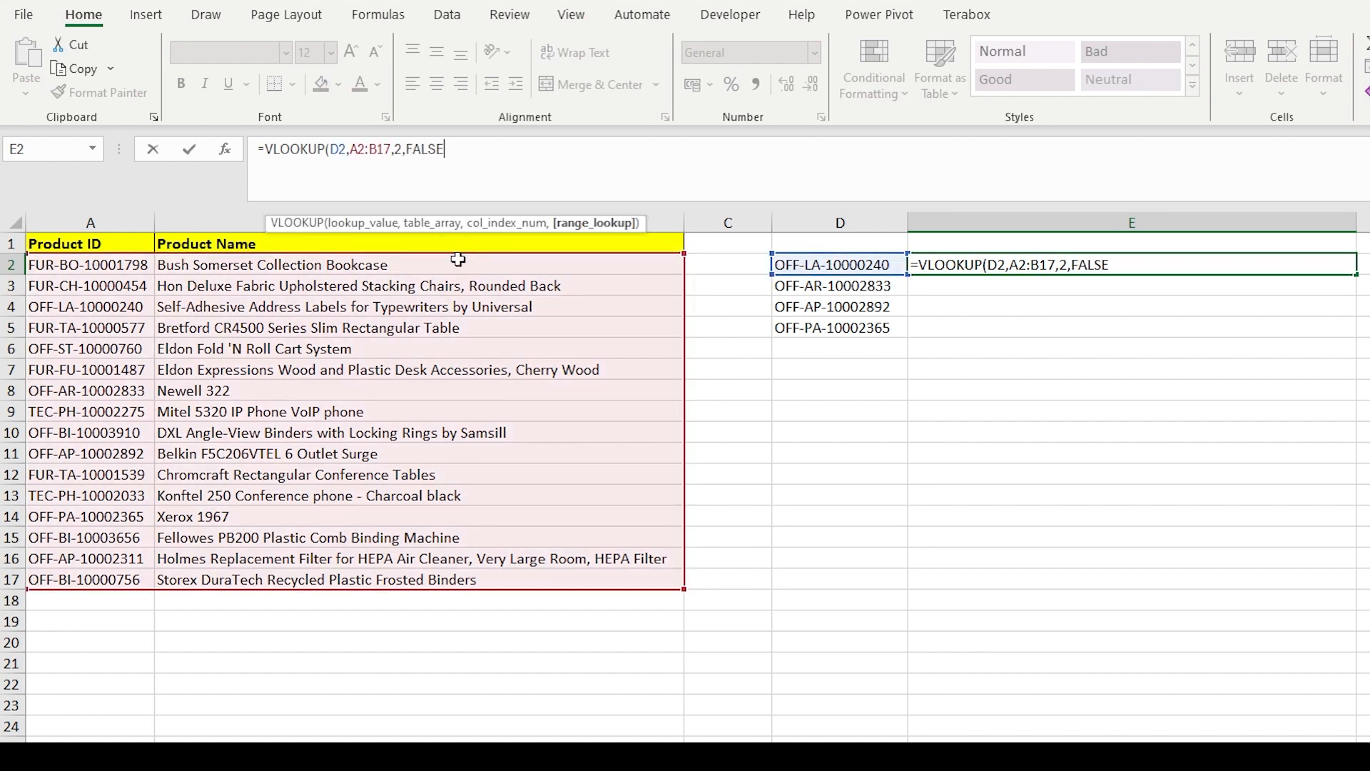
type(")")
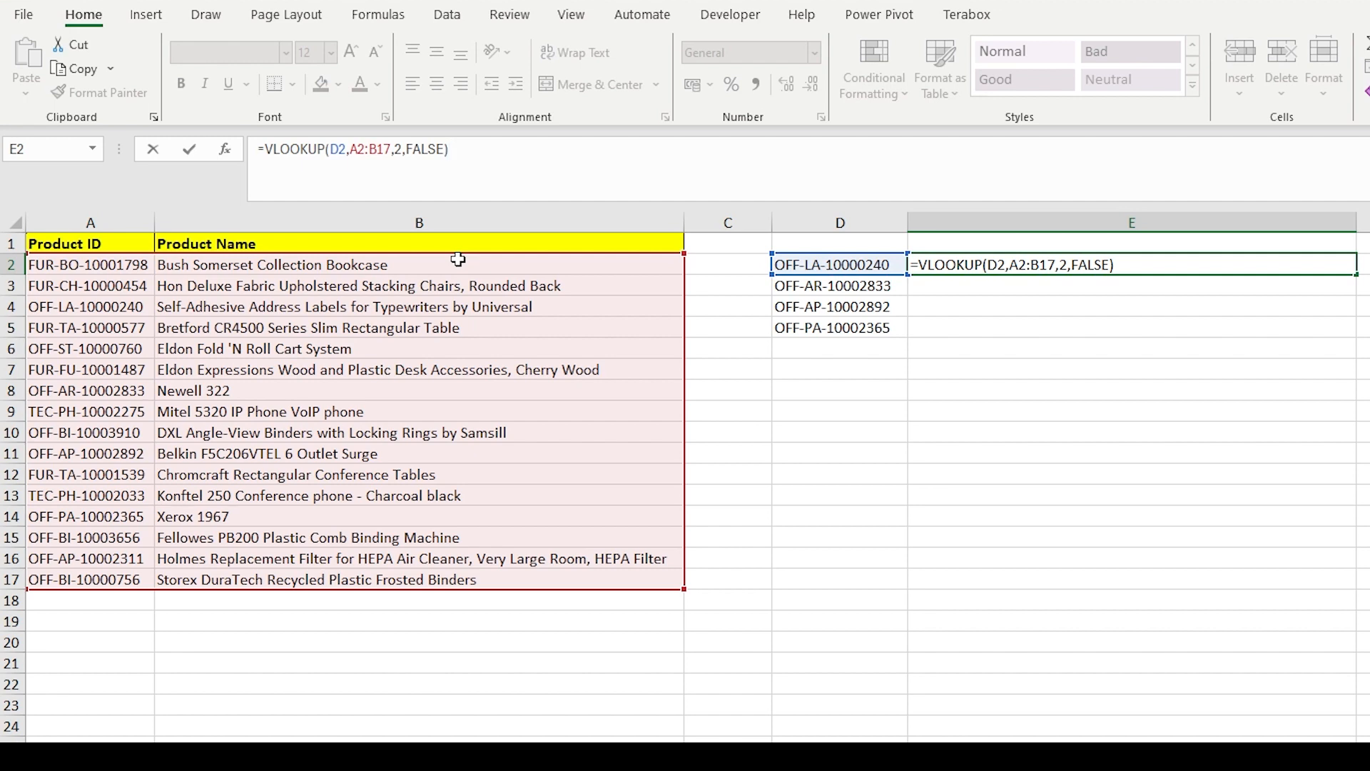
key("Return")
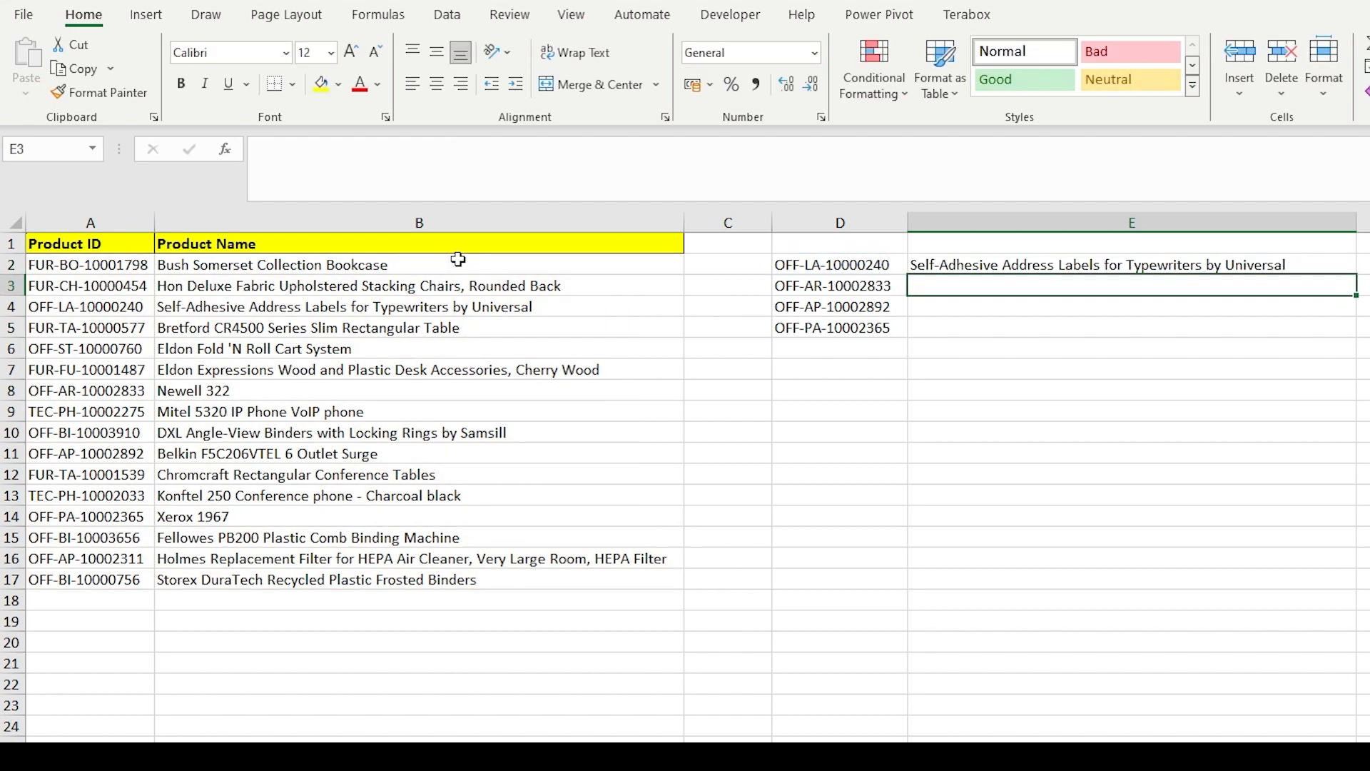
- Make the table array in the E2 formula an absolute reference, $A$2:$B$17
key("Up")
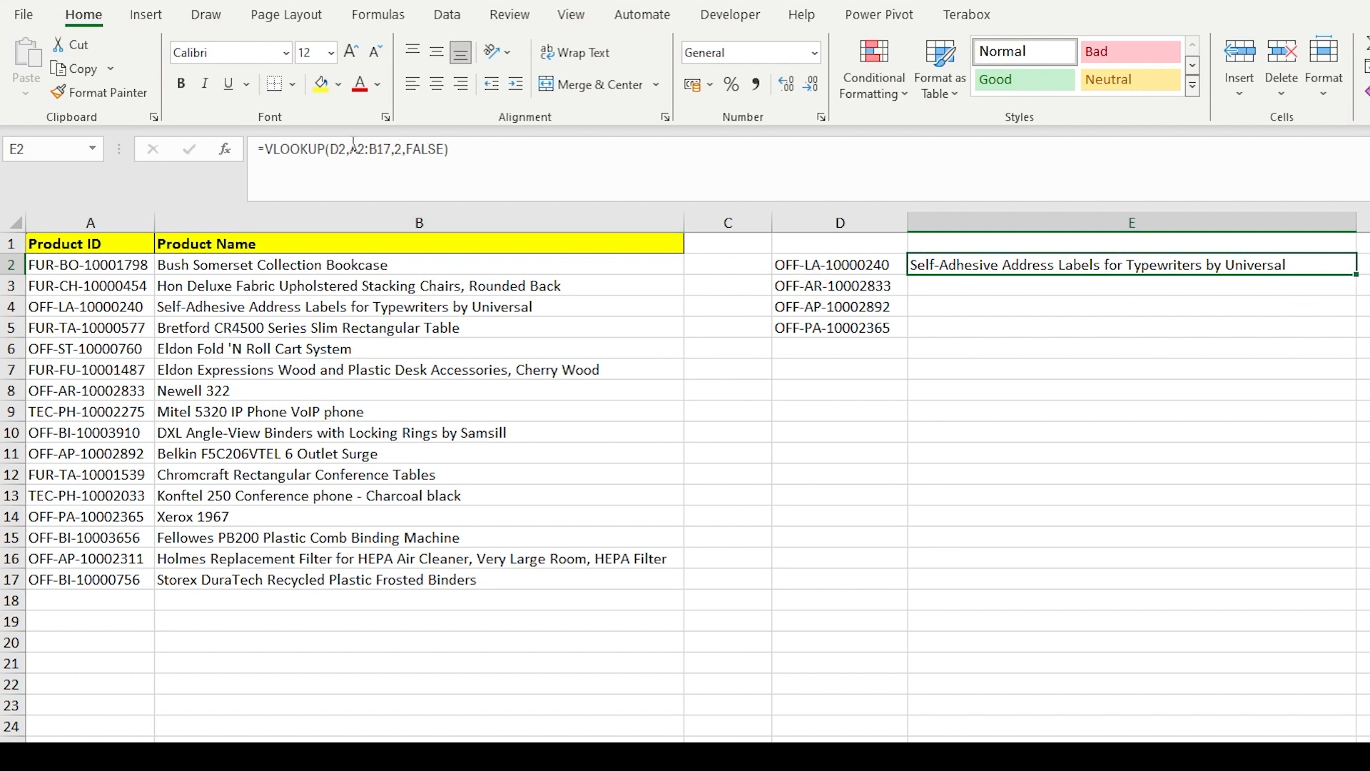
left_click_drag(351, 147, 389, 142)
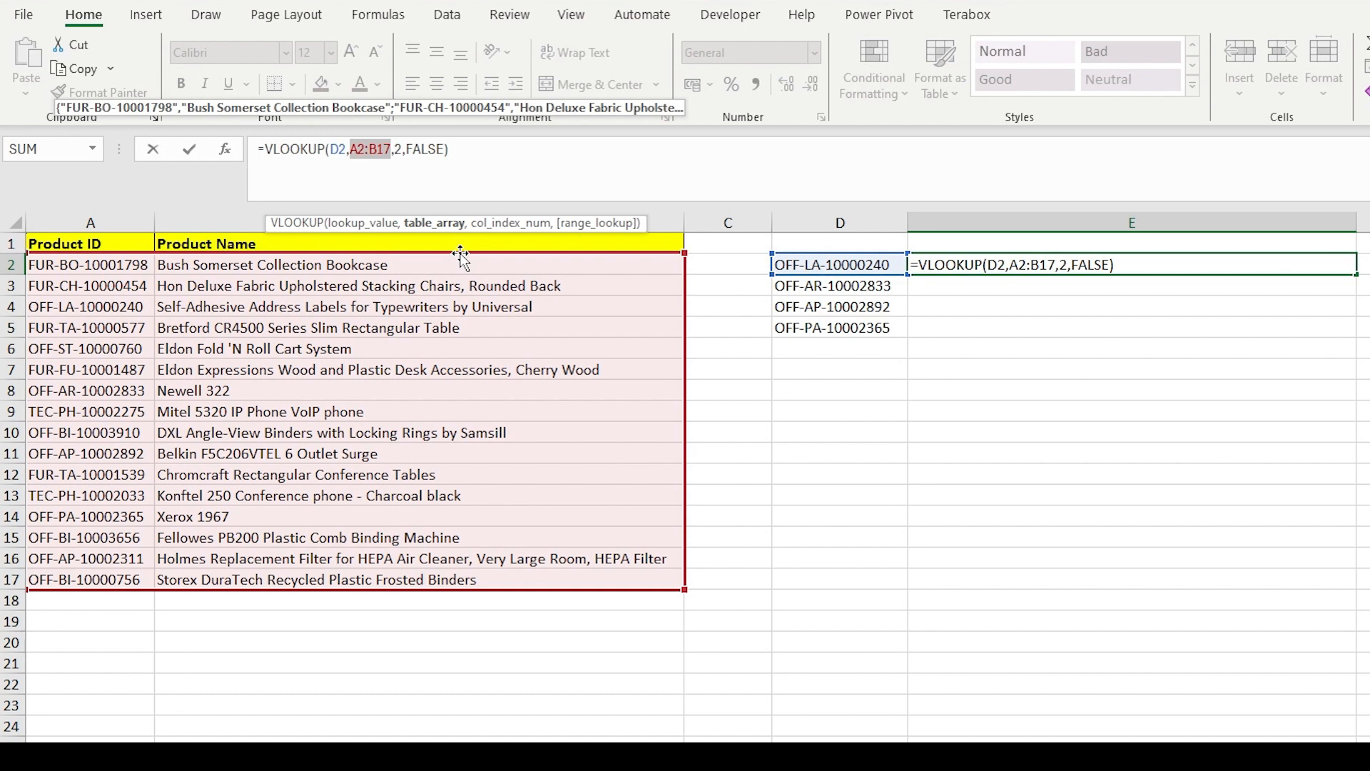
key("F4")
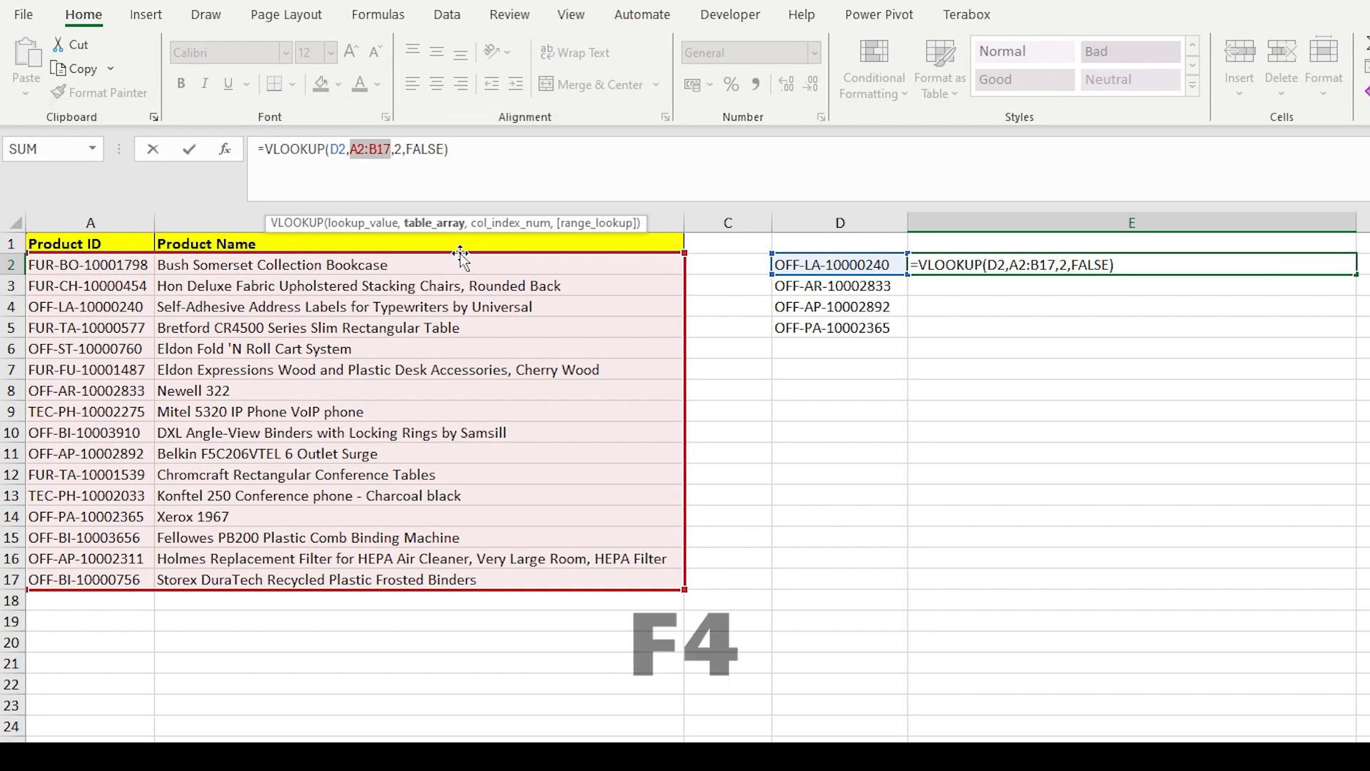
key("Return")
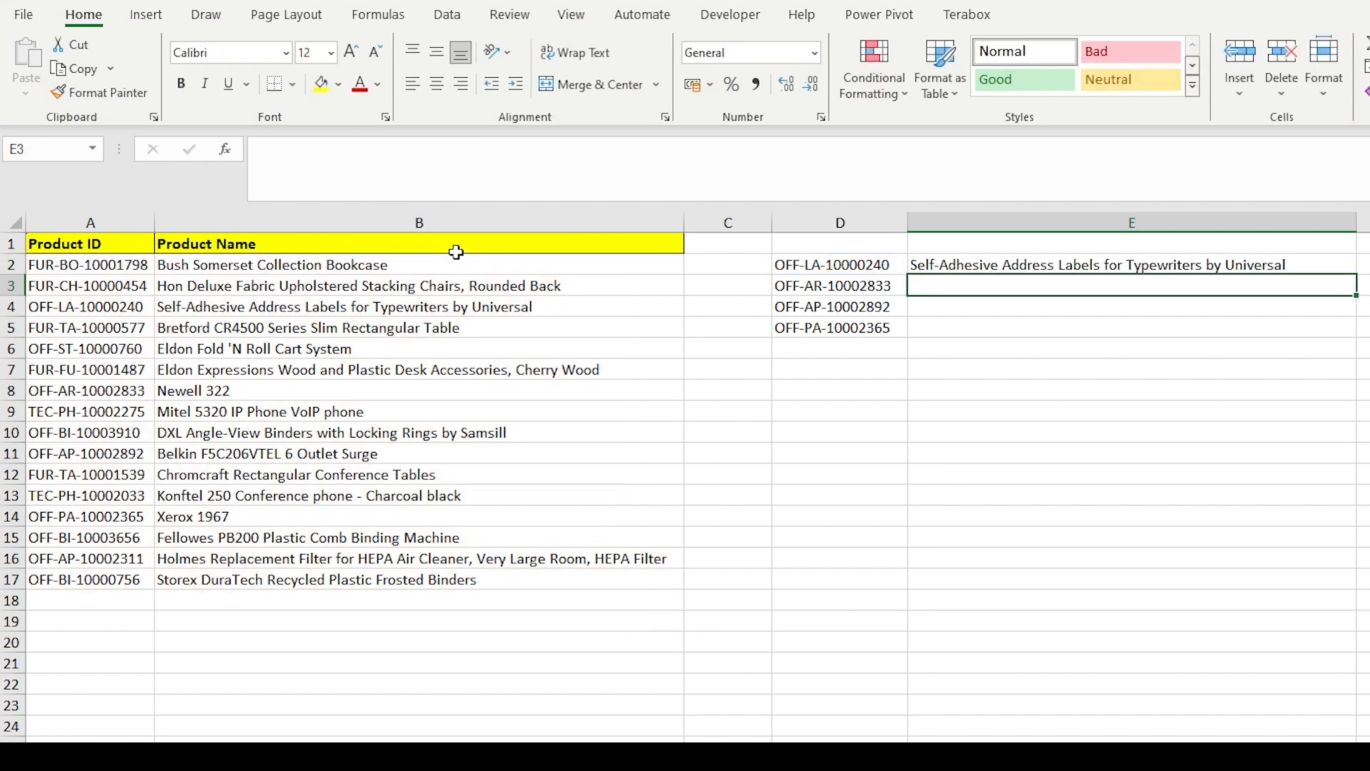
- Fill the VLOOKUP formula from E2 down to E5 and check the D3 result against the source list
left_click(1227, 265)
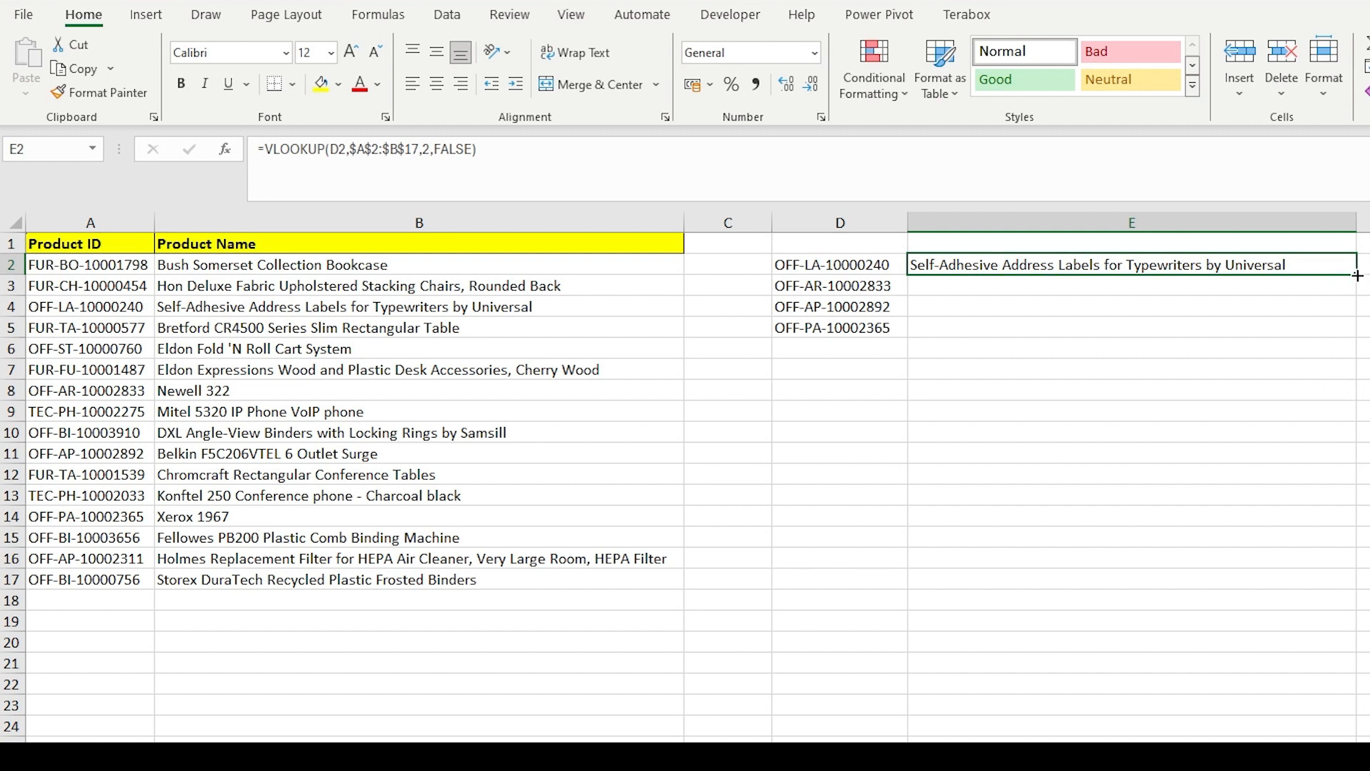
left_click_drag(1356, 275, 1356, 335)
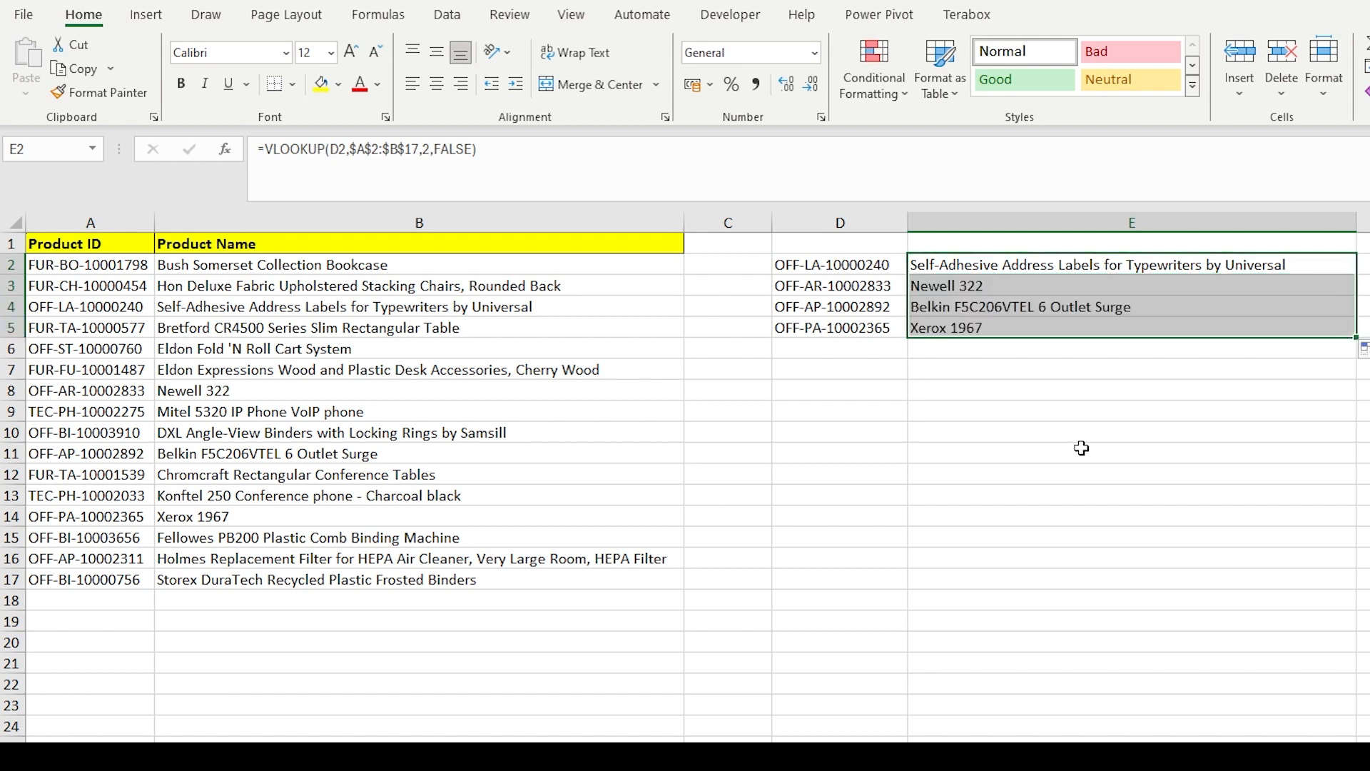
left_click(1058, 411)
left_click(871, 285)
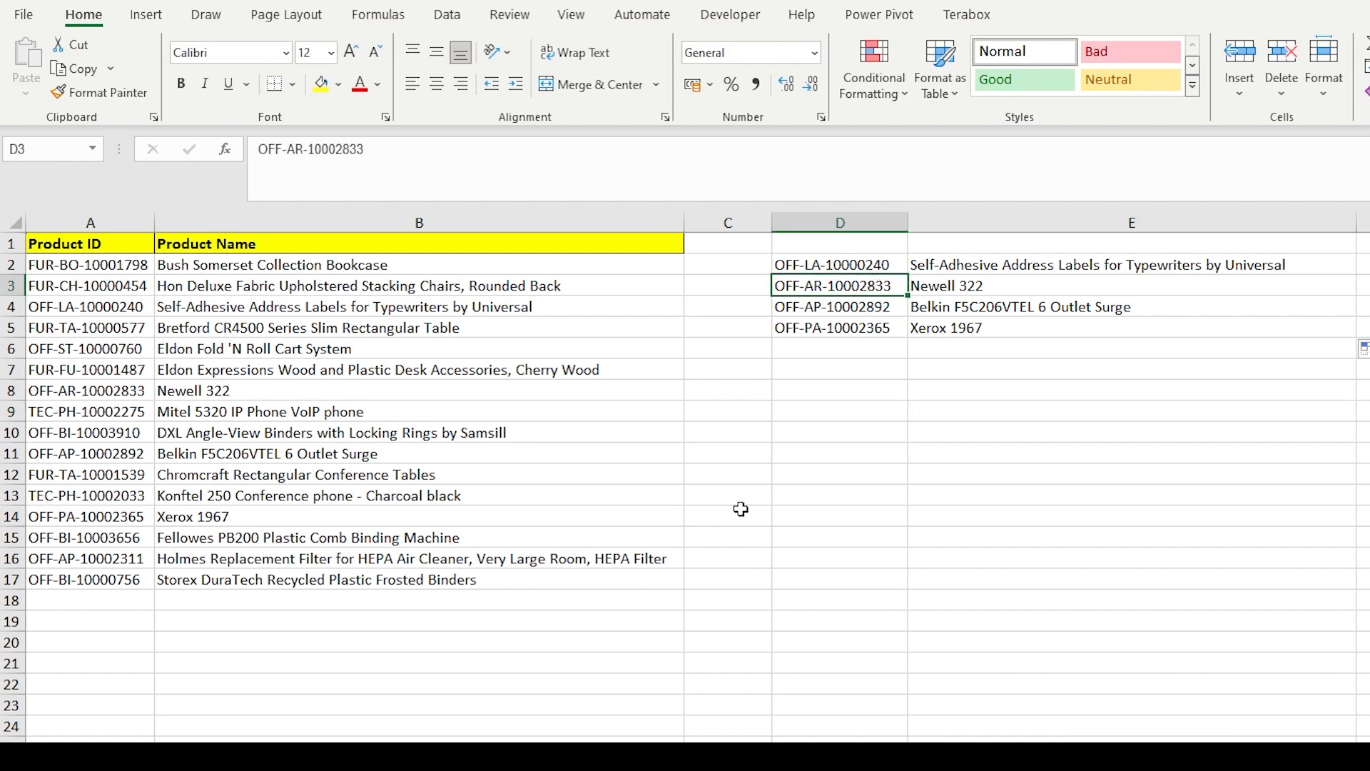
left_click(88, 391)
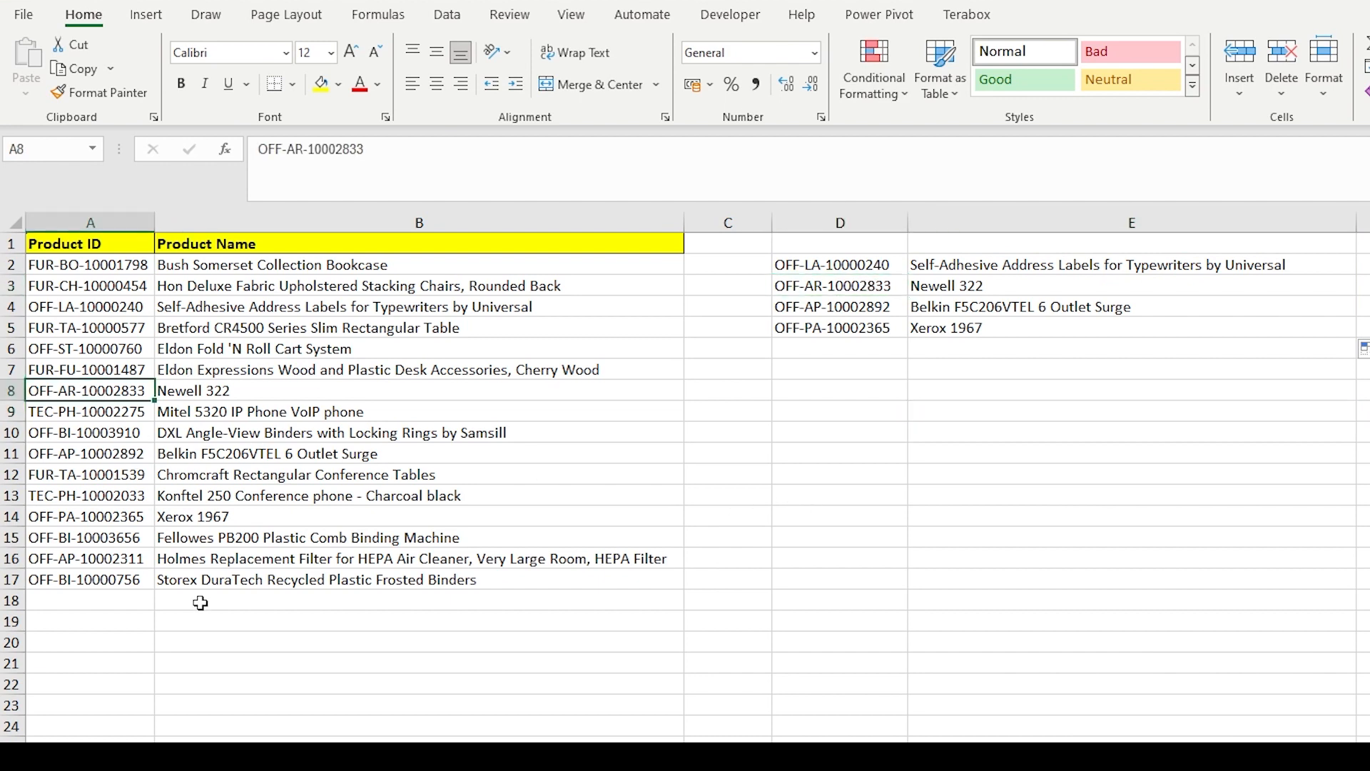
- Compare the VLOOKUP results in E3 and E4 with the matching product names in rows 8 and 11 of the source list
left_click(200, 396)
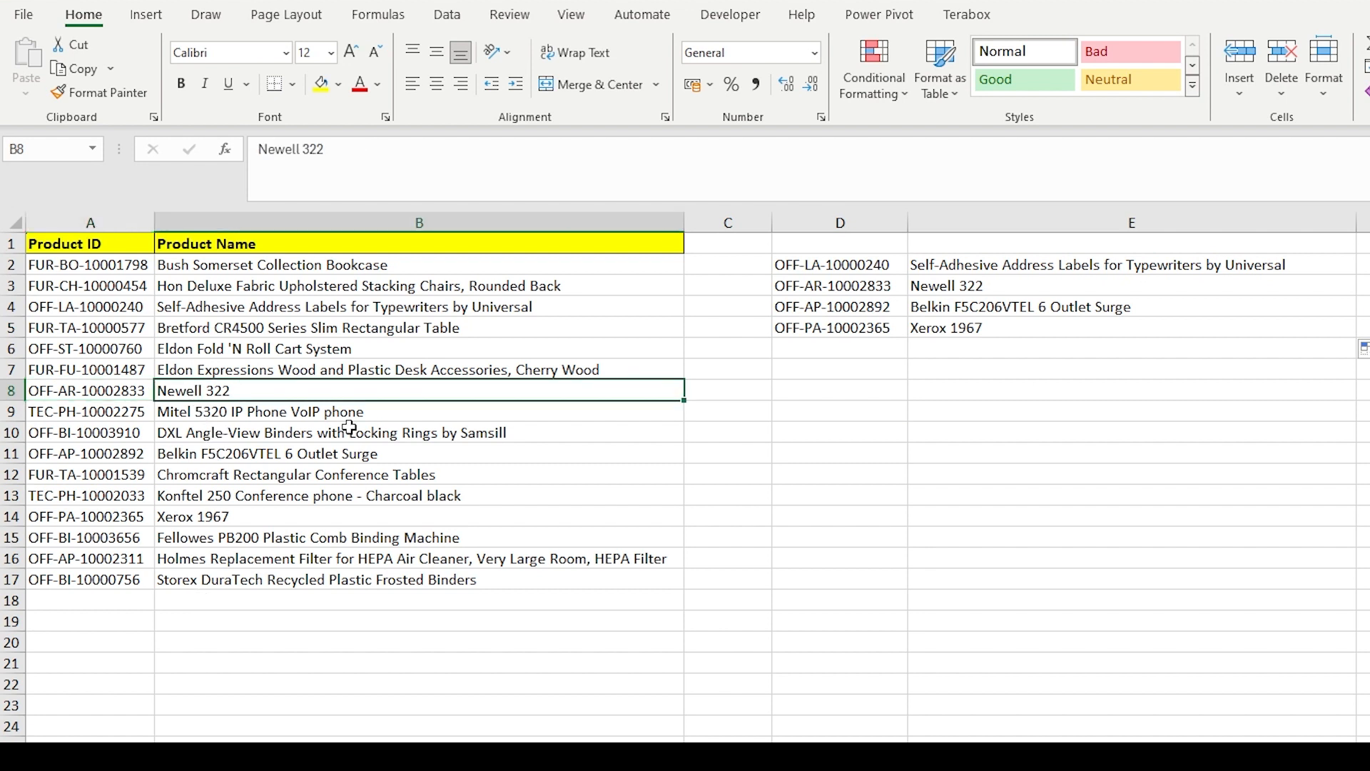
left_click(915, 286)
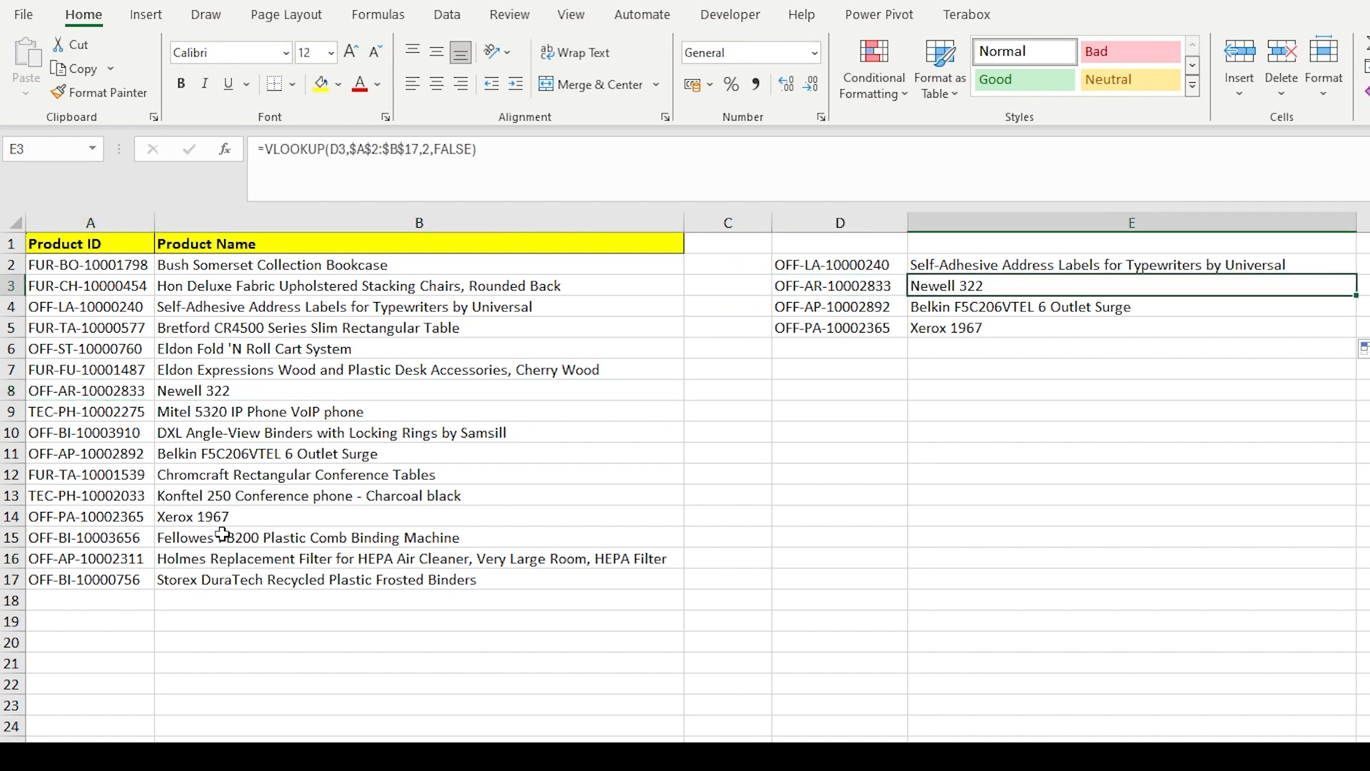
left_click(101, 451)
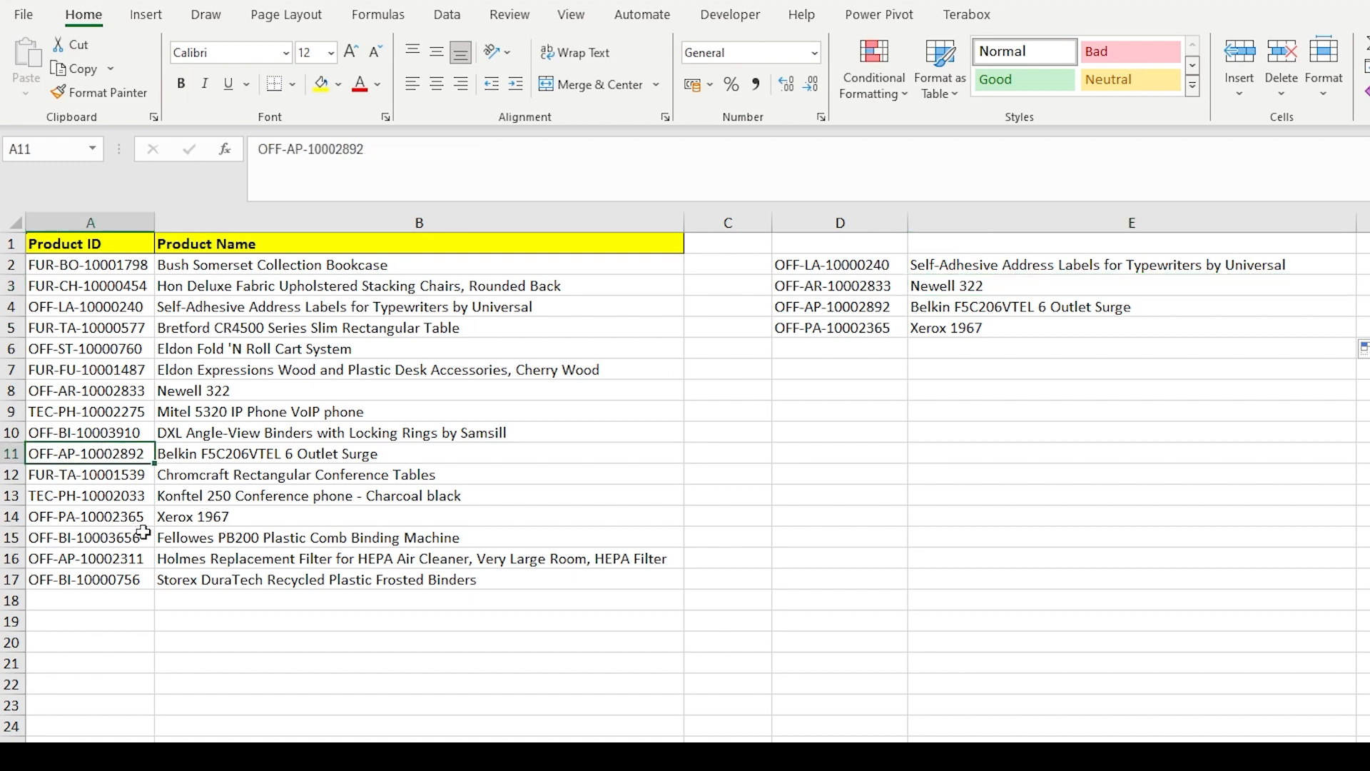
left_click(180, 454)
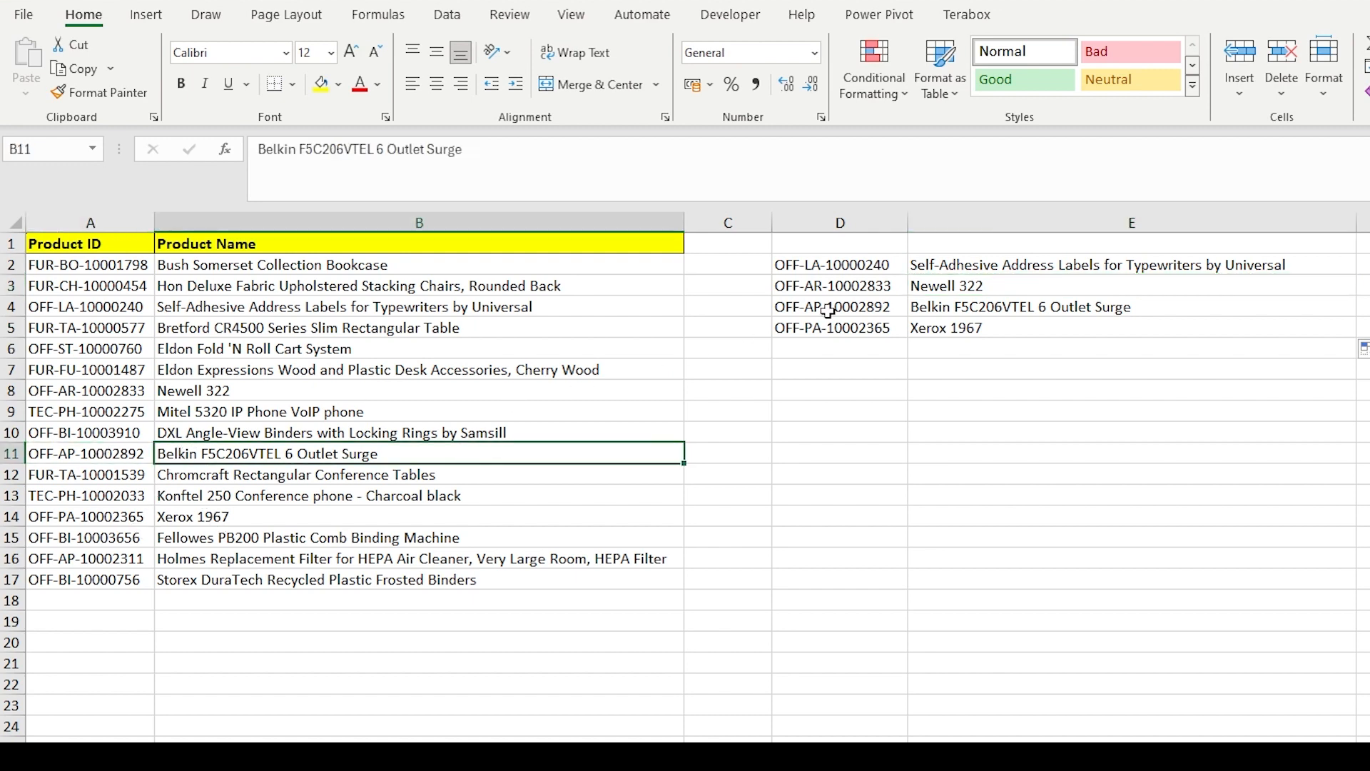
left_click(884, 301)
left_click(937, 307)
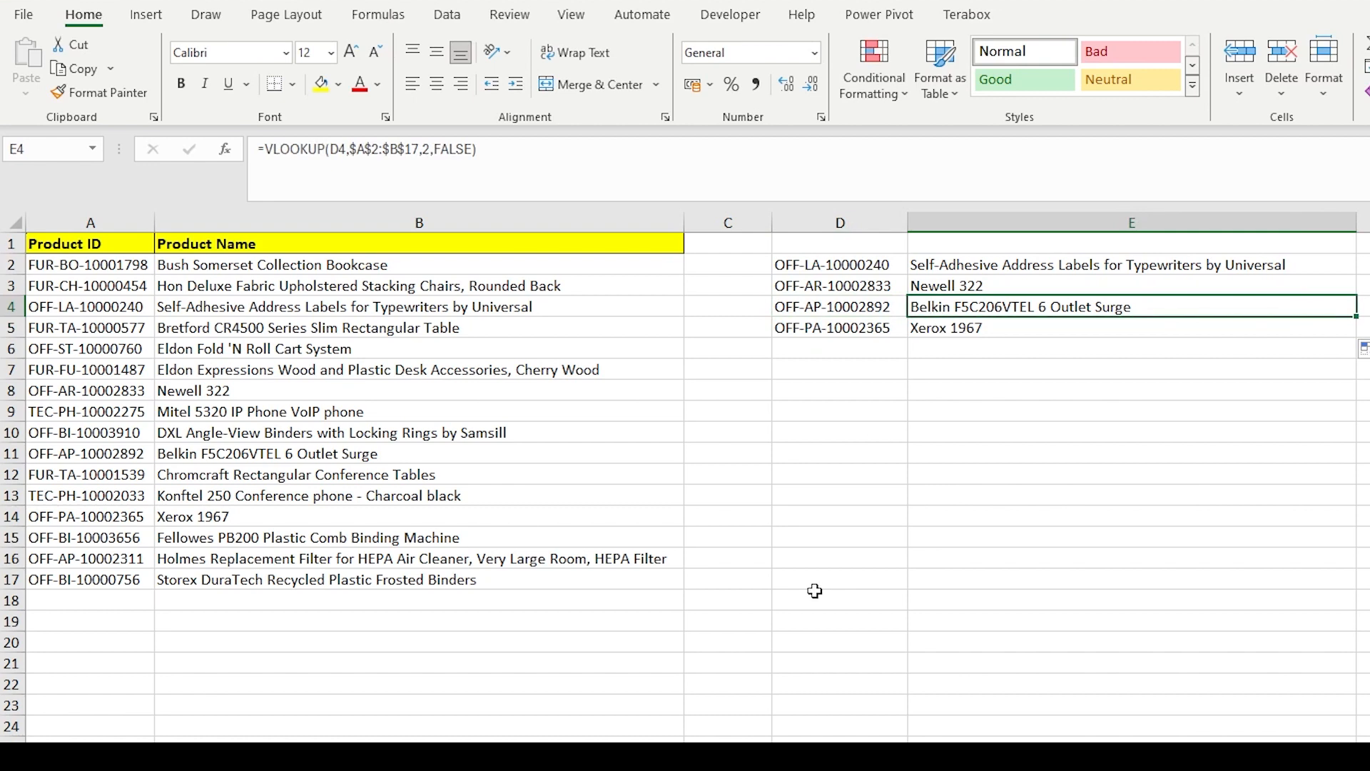
left_click(965, 495)
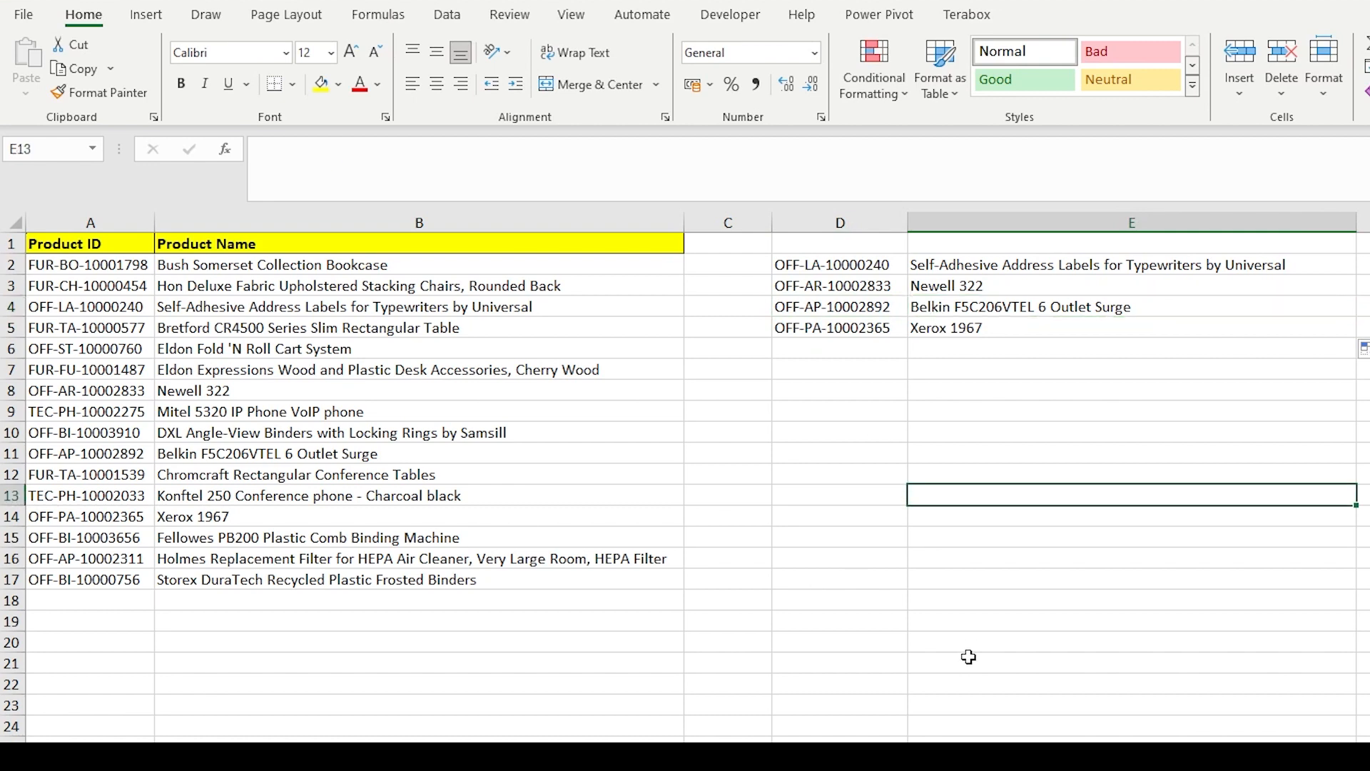